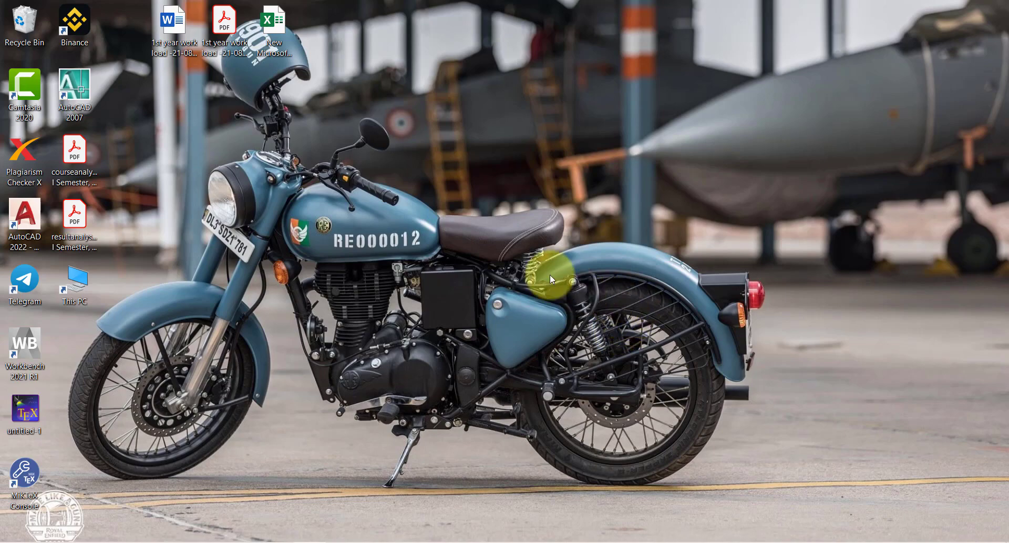
Step: Launch AutoCAD 2007 from its desktop shortcut
{"action": "double_click", "coordinate": [77, 87]}
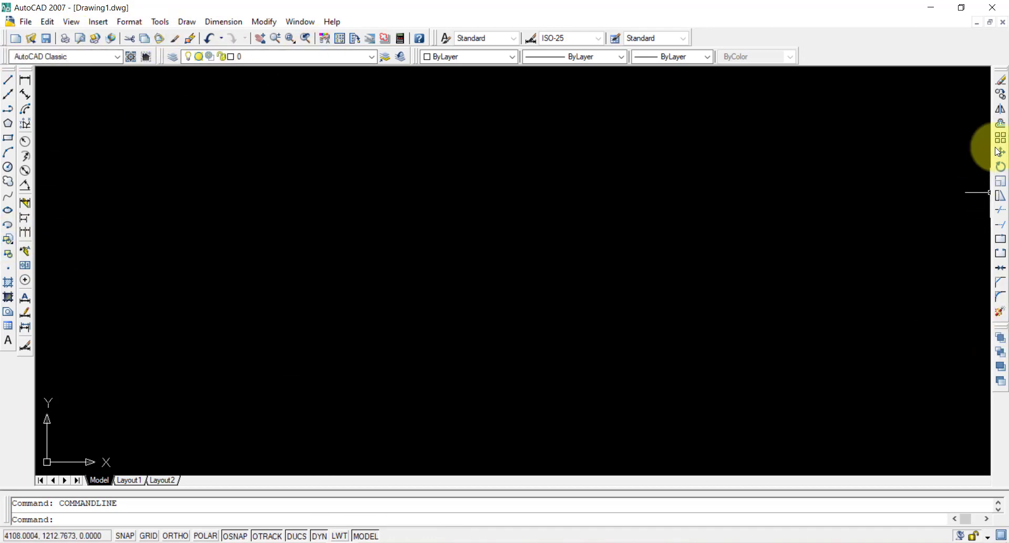
Step: Check which ACAD toolbars are ticked in the toolbar context menu
{"action": "right_click", "coordinate": [814, 43]}
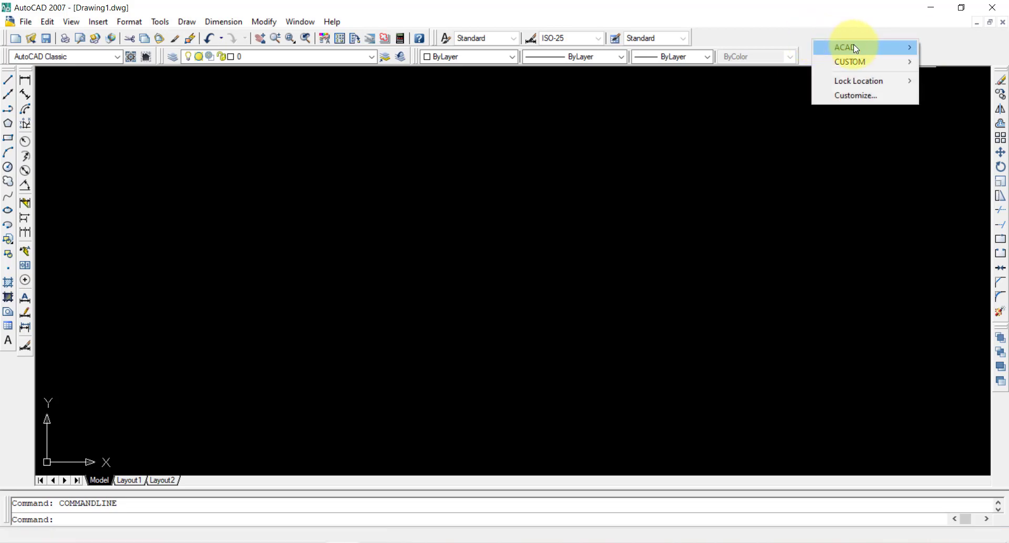
{"action": "mouse_move", "coordinate": [855, 47]}
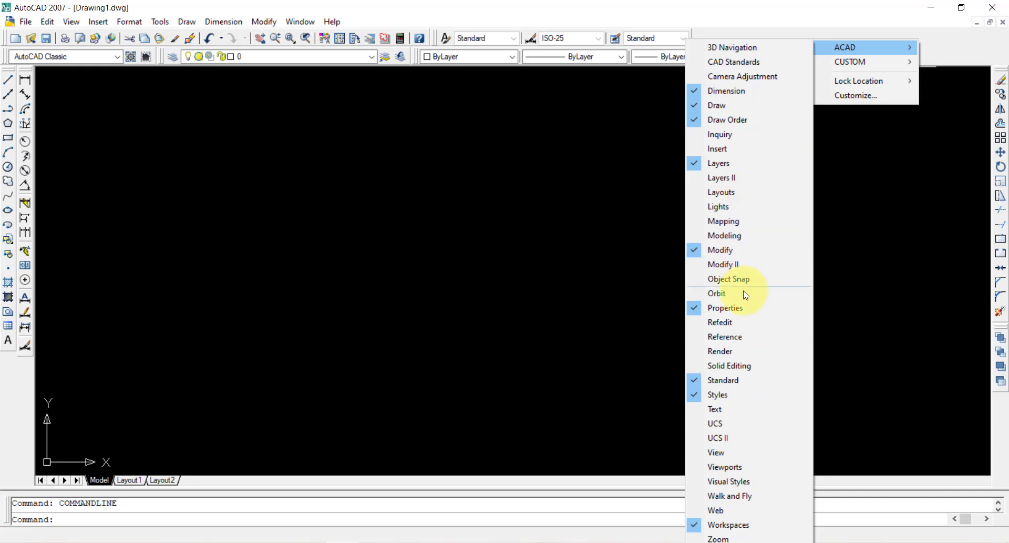
Step: Close the toolbar list and float the Properties, Dimension, Draw and Modify toolbars over the canvas
{"action": "left_click", "coordinate": [516, 234]}
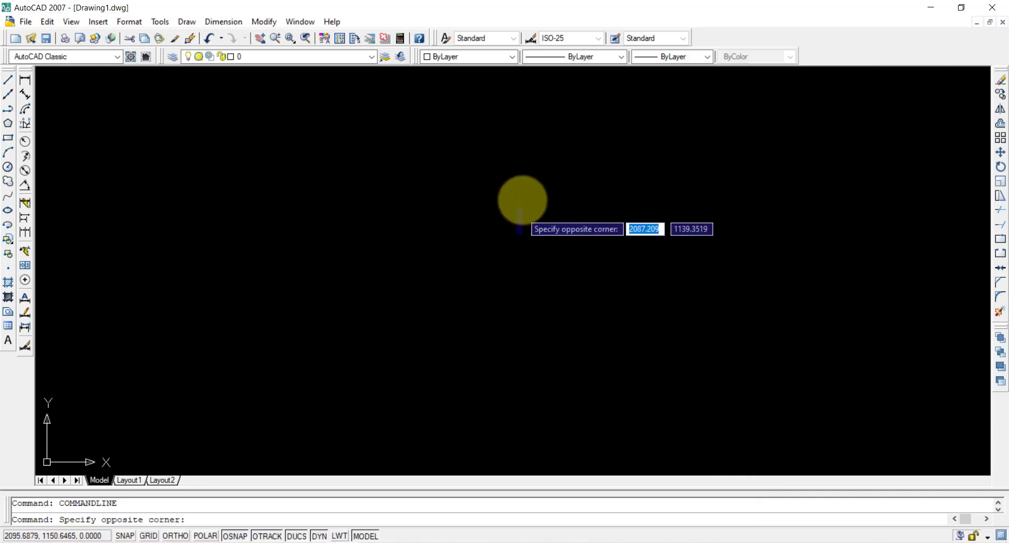
{"action": "left_click", "coordinate": [443, 132]}
{"action": "left_click_drag", "start_coordinate": [417, 53], "coordinate": [401, 134]}
{"action": "left_click_drag", "start_coordinate": [24, 71], "coordinate": [341, 237]}
{"action": "mouse_move", "coordinate": [8, 71]}
{"action": "left_mouse_down"}
{"action": "mouse_move", "coordinate": [235, 301]}
{"action": "mouse_move", "coordinate": [286, 312]}
{"action": "left_mouse_up"}
{"action": "left_click_drag", "start_coordinate": [999, 74], "coordinate": [703, 219]}
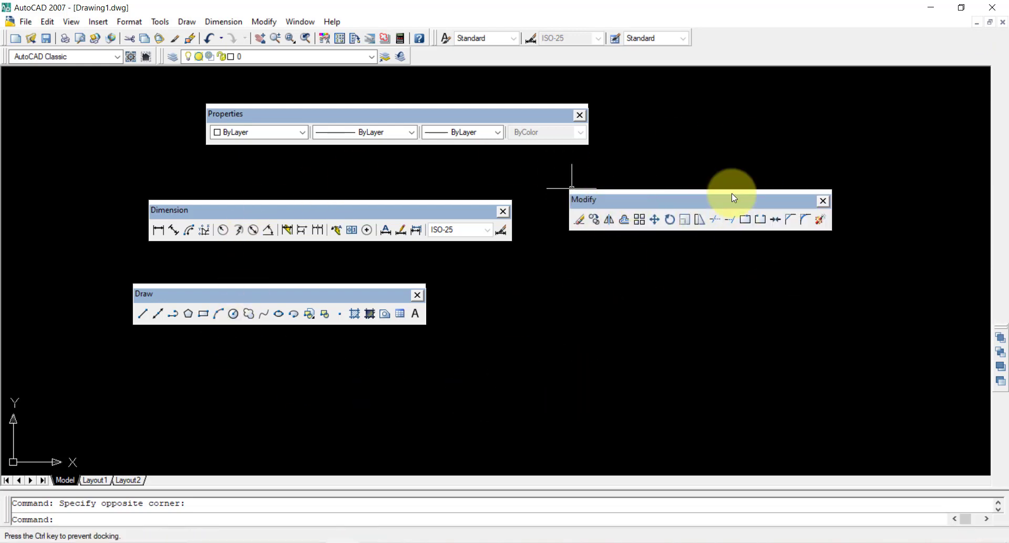
Step: Dock the Modify, Draw, Dimension and Properties toolbars back at the window edges
{"action": "left_click_drag", "start_coordinate": [983, 208], "coordinate": [996, 210]}
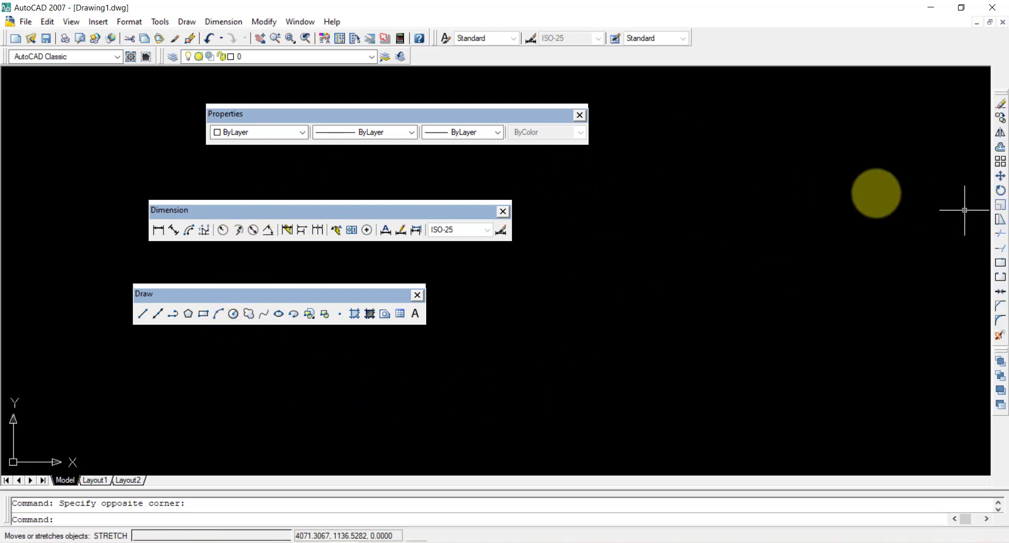
{"action": "left_click_drag", "start_coordinate": [260, 289], "coordinate": [4, 247]}
{"action": "left_click_drag", "start_coordinate": [158, 206], "coordinate": [2, 204]}
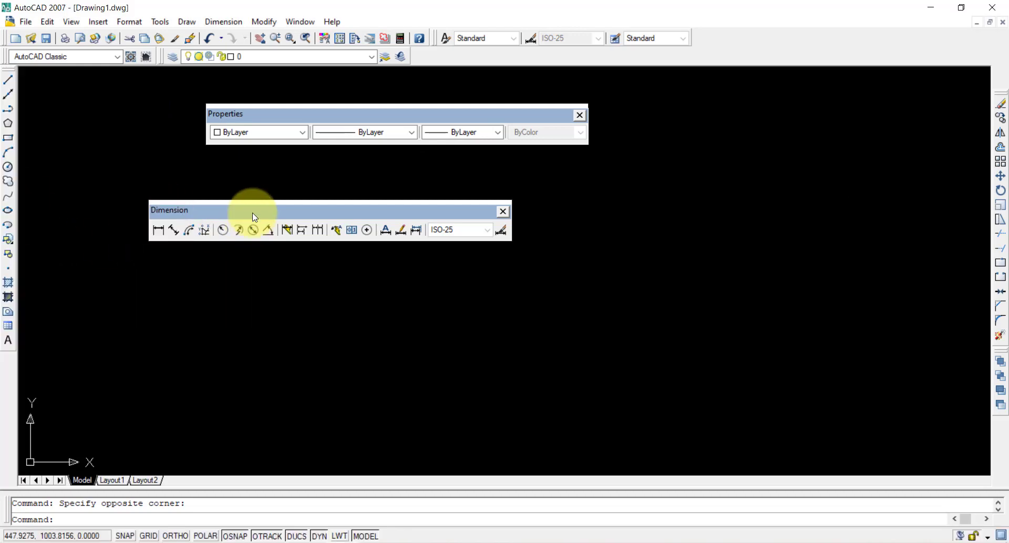
{"action": "left_click_drag", "start_coordinate": [253, 212], "coordinate": [24, 199]}
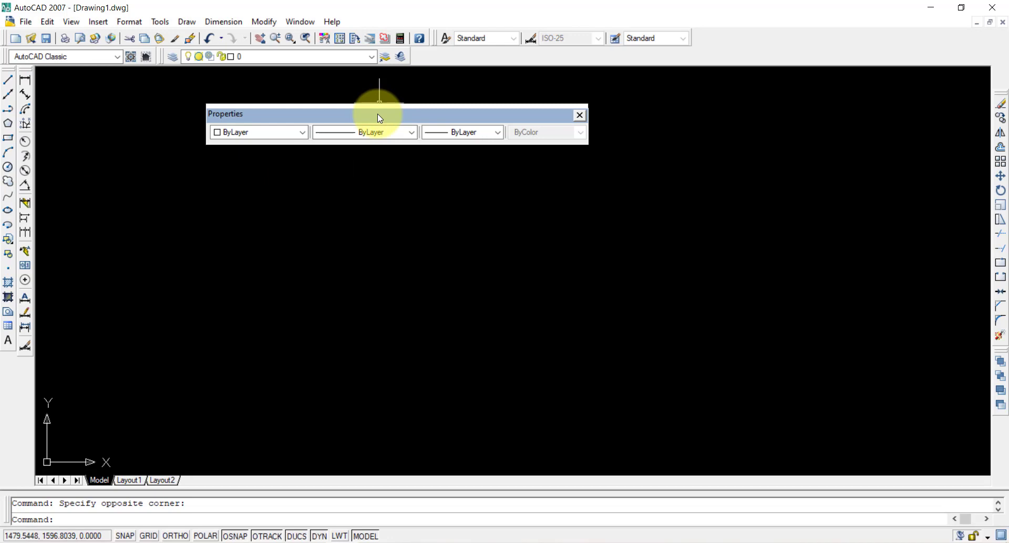
{"action": "left_click_drag", "start_coordinate": [593, 58], "coordinate": [643, 70]}
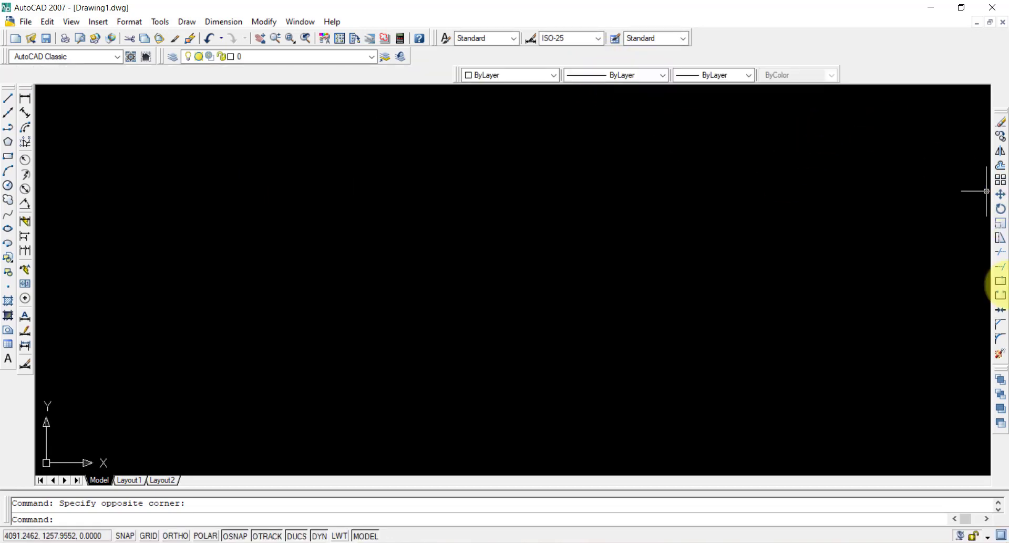
{"action": "left_click_drag", "start_coordinate": [462, 83], "coordinate": [440, 70]}
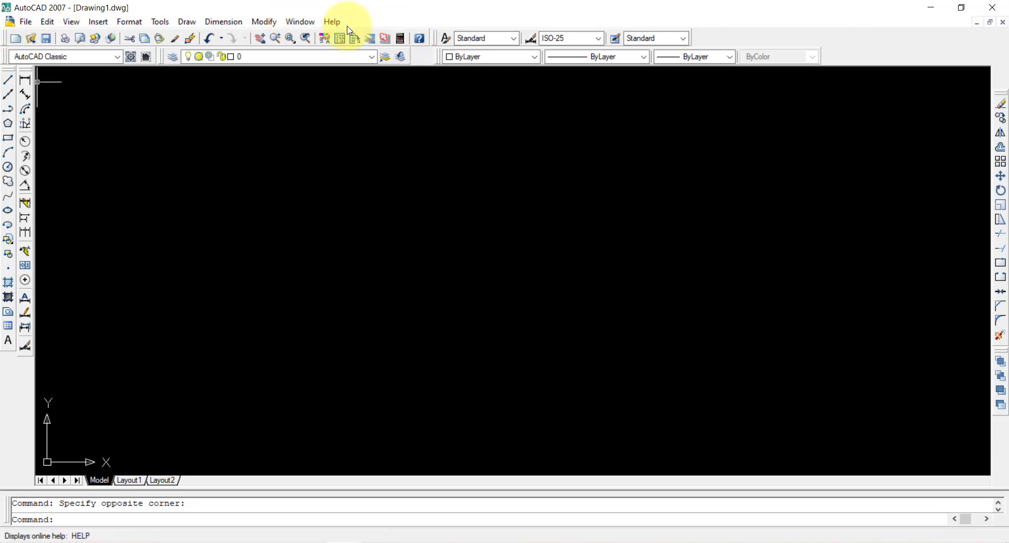
Step: Create Drawing2 from the acad.dwt template through File > New
{"action": "left_click", "coordinate": [26, 22]}
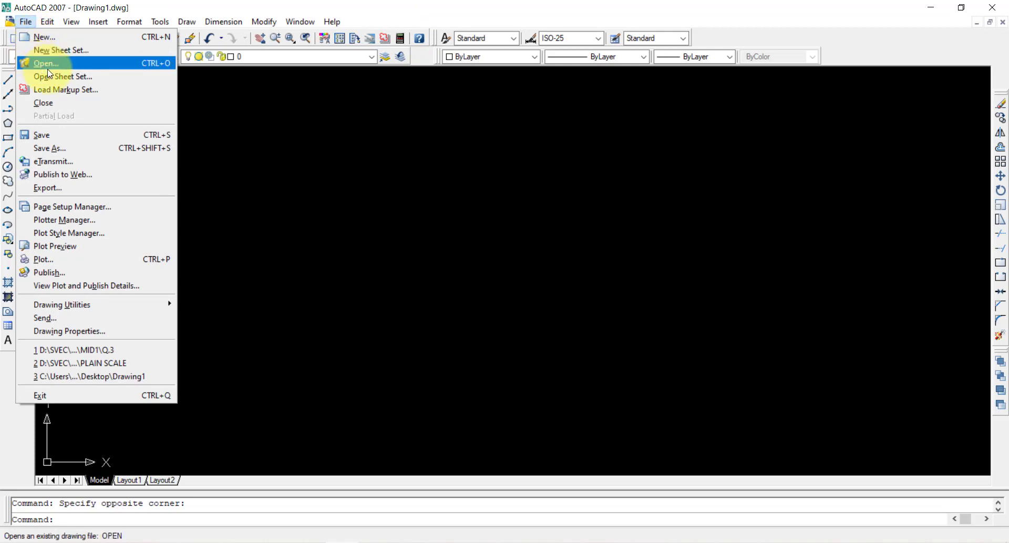
{"action": "left_click", "coordinate": [57, 38]}
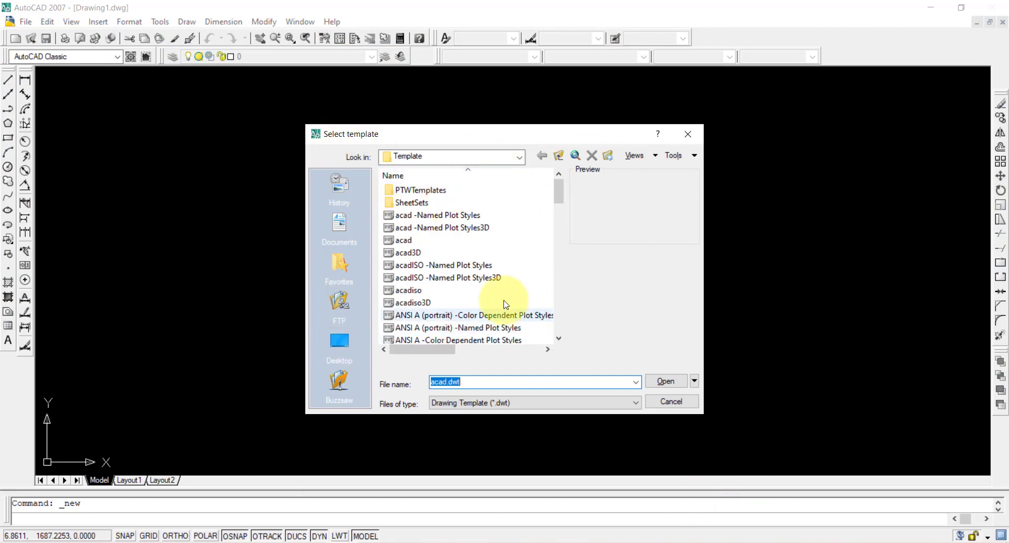
{"action": "left_click", "coordinate": [412, 242]}
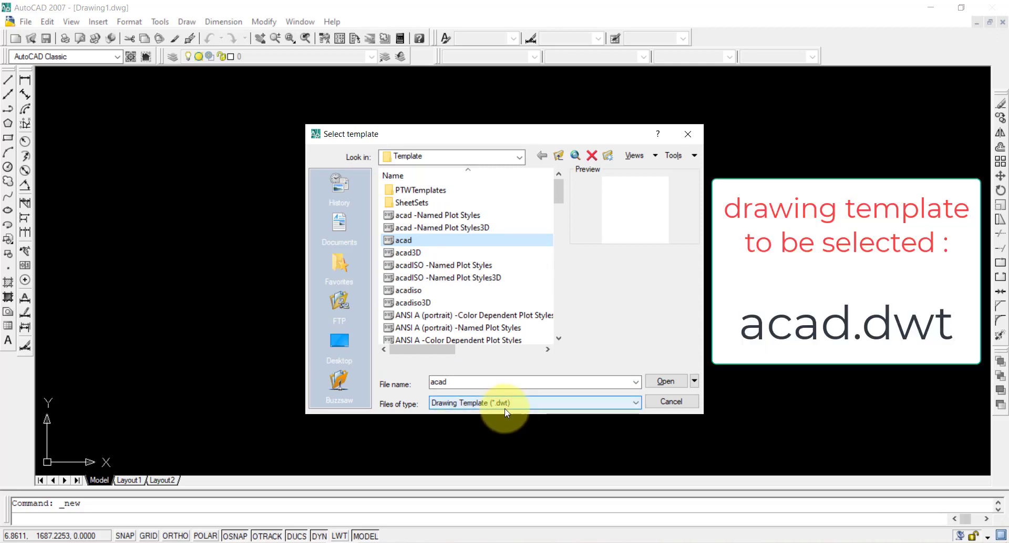
{"action": "left_click", "coordinate": [414, 241]}
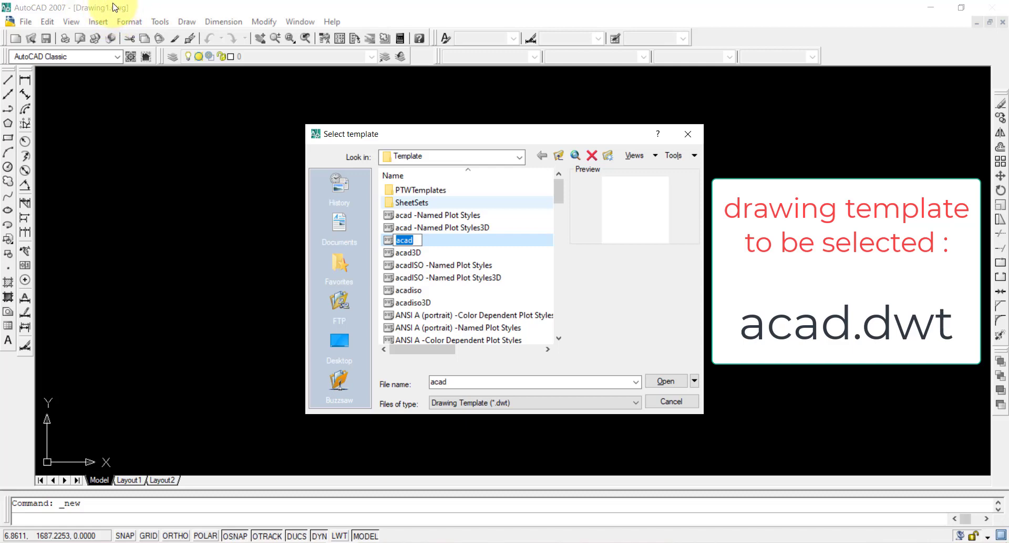
{"action": "left_click", "coordinate": [624, 367]}
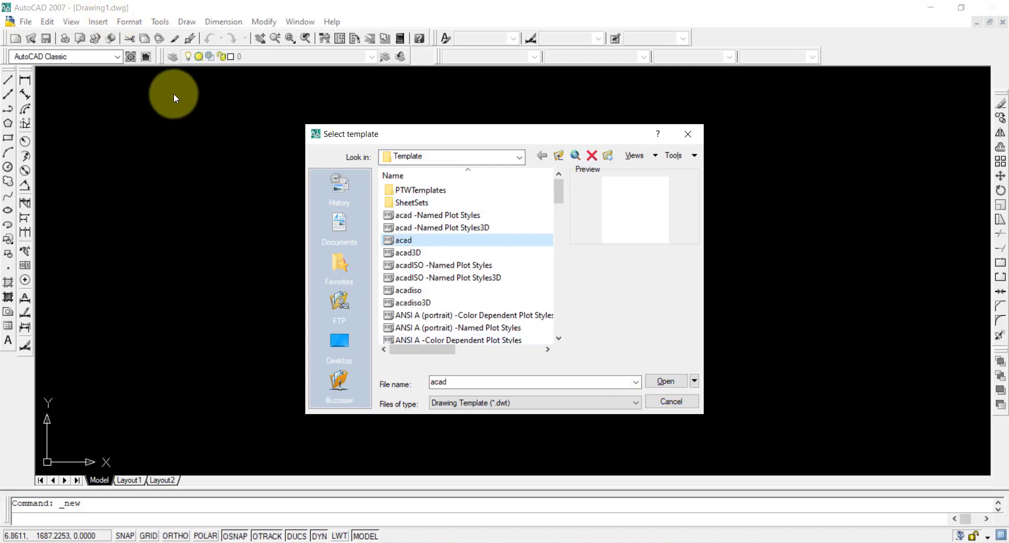
{"action": "left_click", "coordinate": [678, 383]}
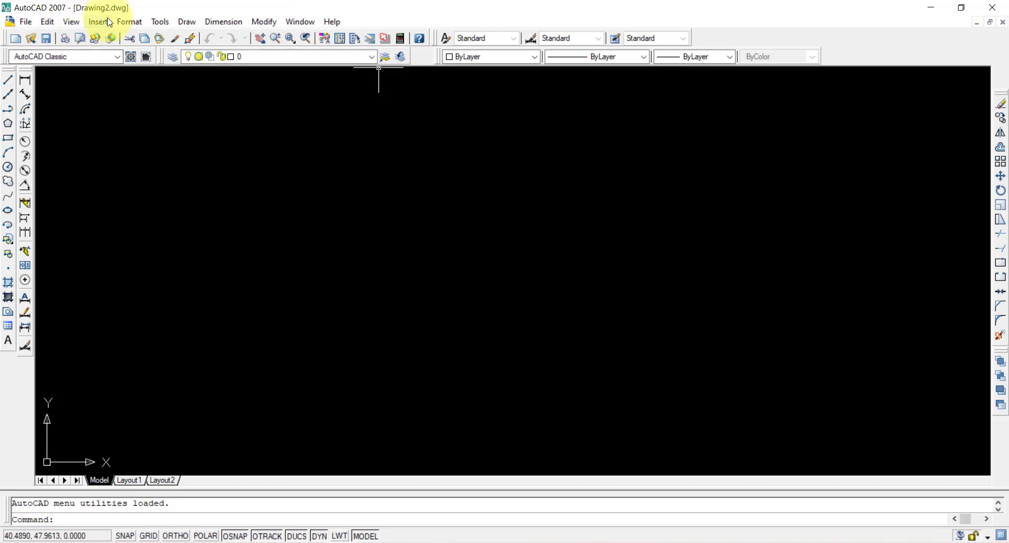
{"action": "left_click", "coordinate": [979, 23]}
{"action": "left_click", "coordinate": [924, 89]}
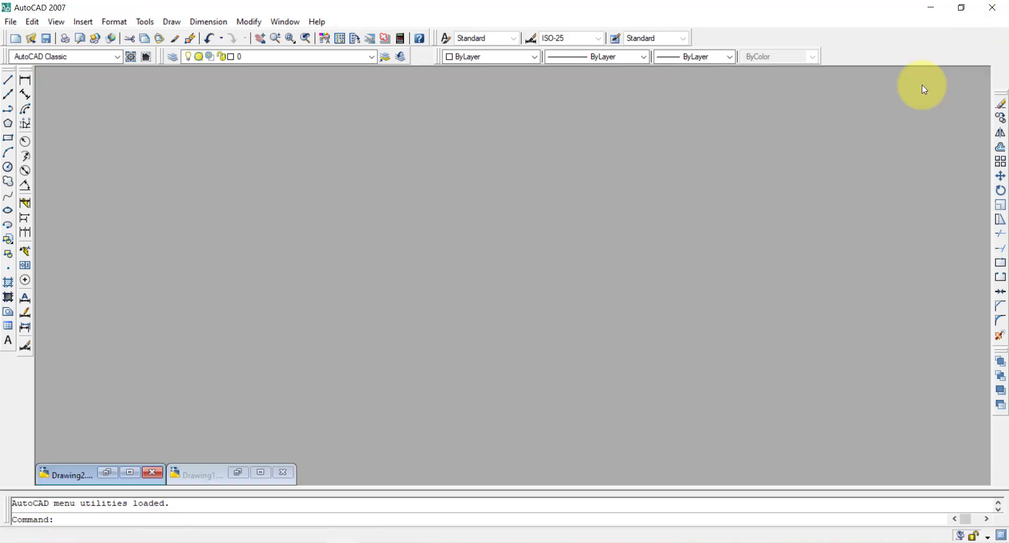
{"action": "left_click", "coordinate": [108, 471]}
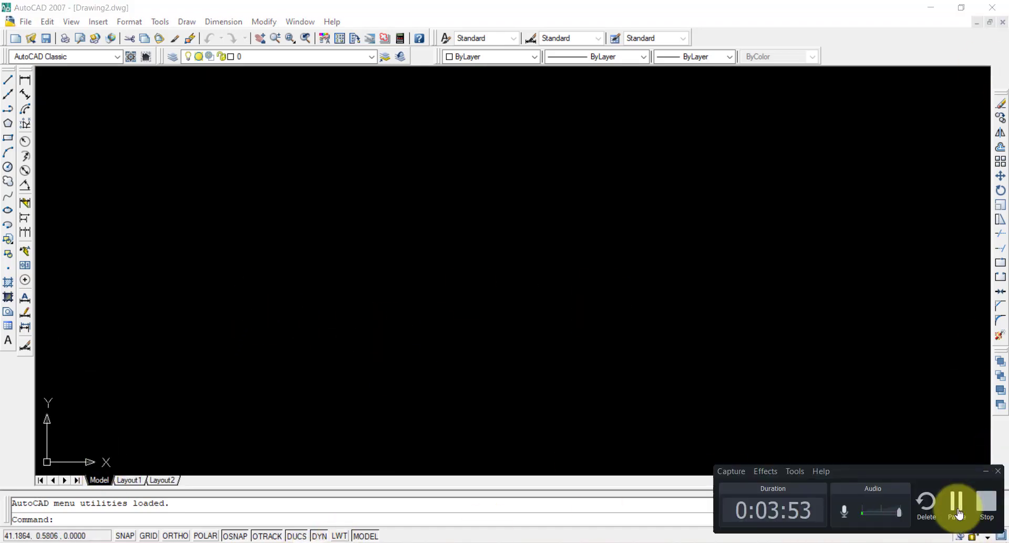
Step: Open the File menu showing Save, Save As, Plot and Exit
{"action": "left_click", "coordinate": [31, 30]}
{"action": "left_click", "coordinate": [25, 22]}
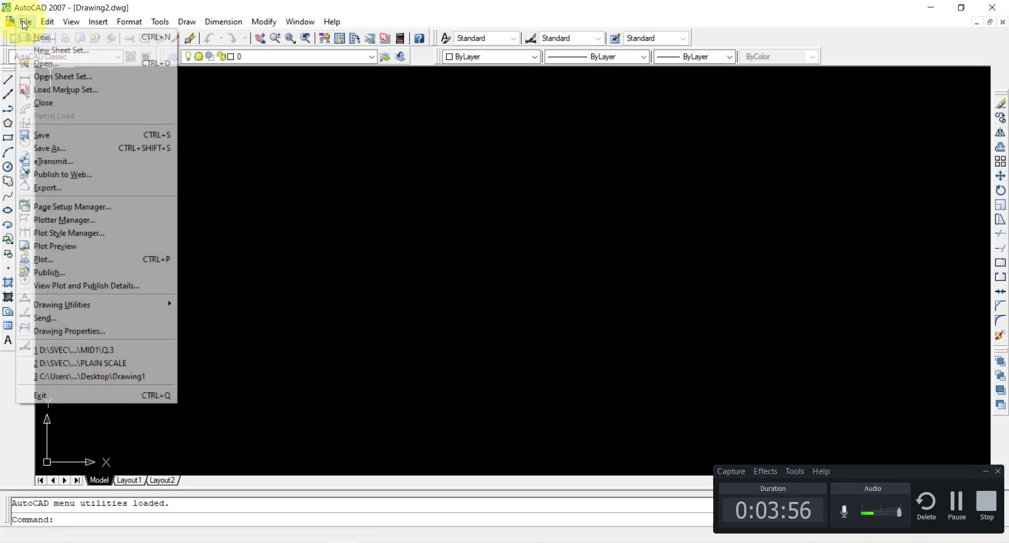
{"action": "left_click", "coordinate": [956, 499]}
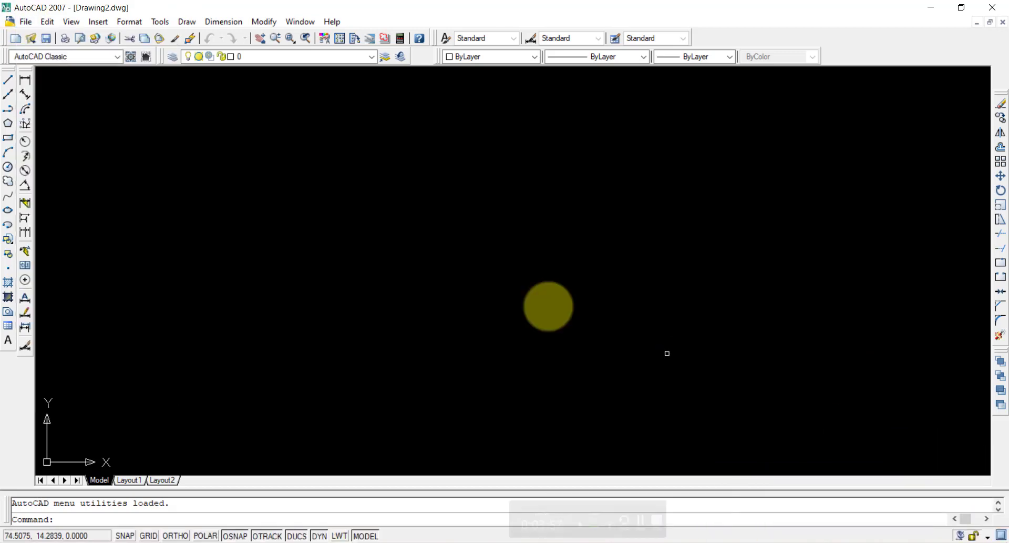
{"action": "left_click", "coordinate": [25, 22]}
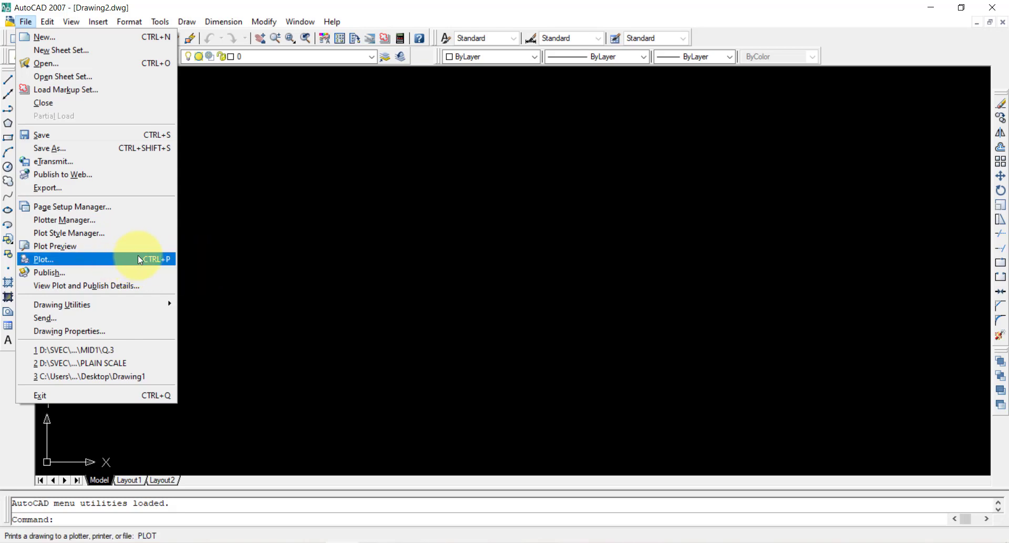
Step: Browse the Draw, Dimension, View and Modify menus, then dismiss them
{"action": "left_click", "coordinate": [323, 184]}
{"action": "left_click", "coordinate": [187, 21]}
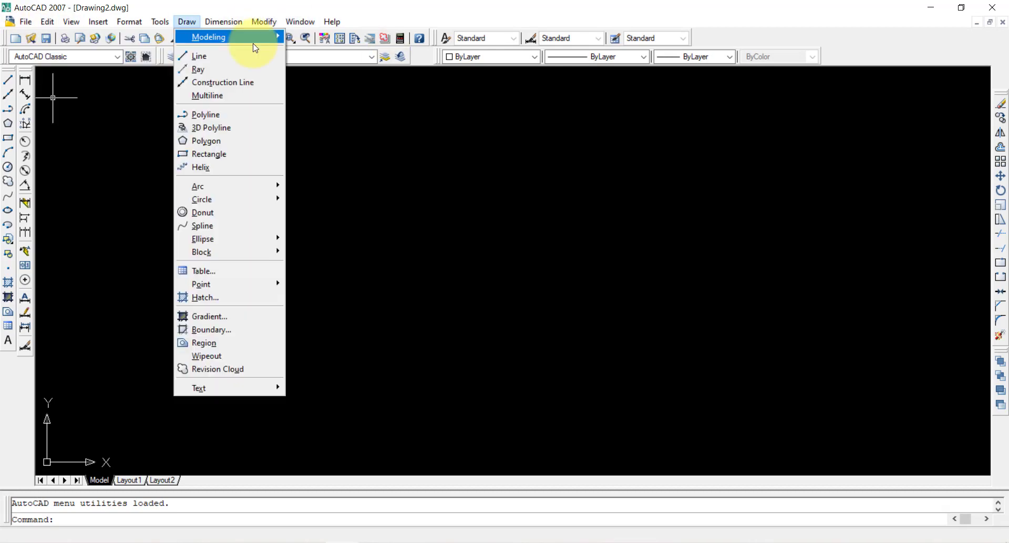
{"action": "mouse_move", "coordinate": [224, 21]}
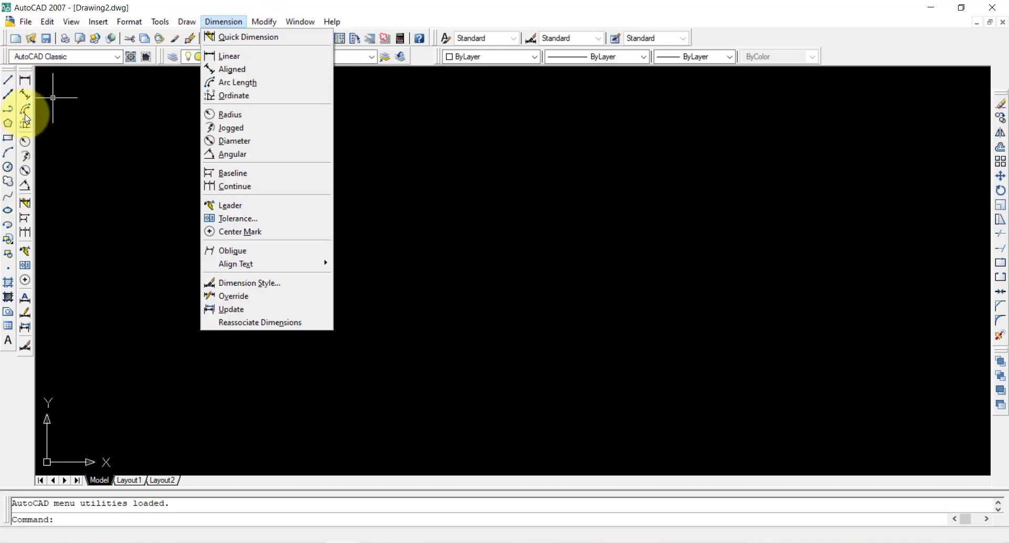
{"action": "mouse_move", "coordinate": [85, 27]}
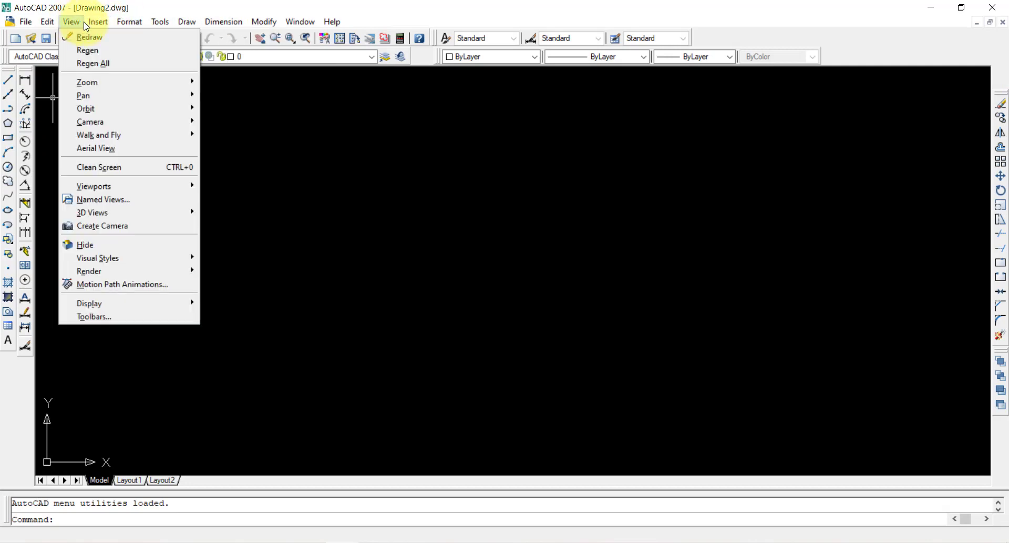
{"action": "mouse_move", "coordinate": [167, 23]}
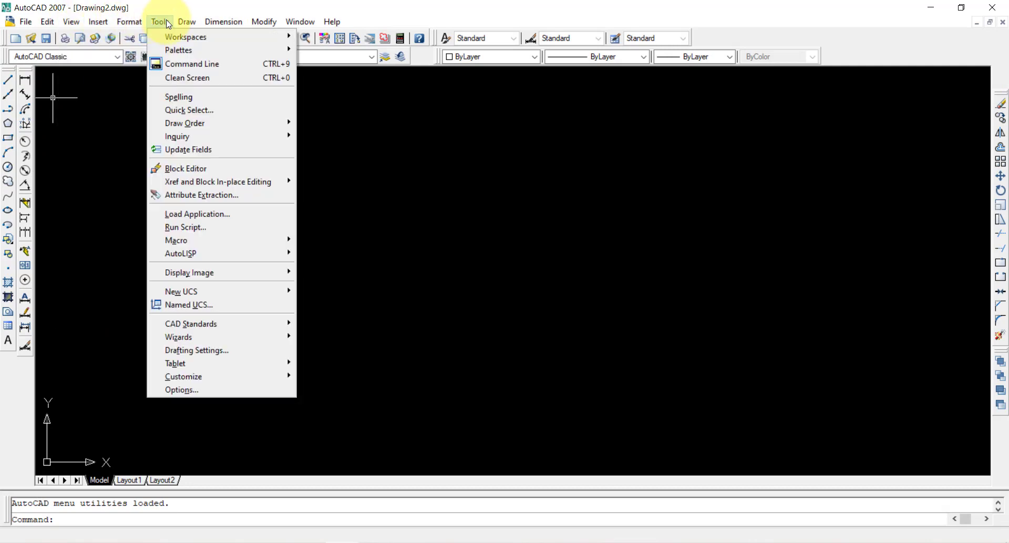
{"action": "mouse_move", "coordinate": [262, 25]}
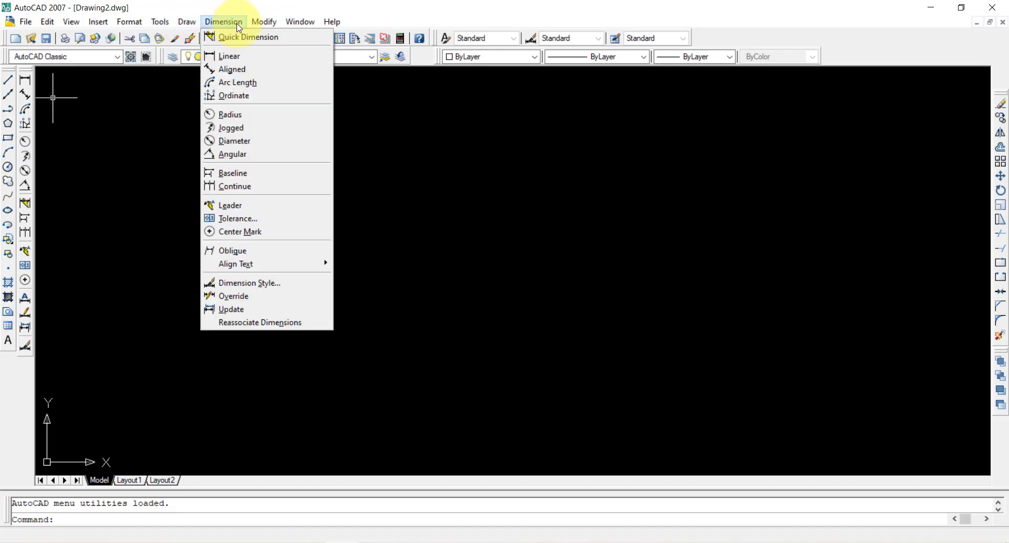
{"action": "left_click", "coordinate": [866, 53]}
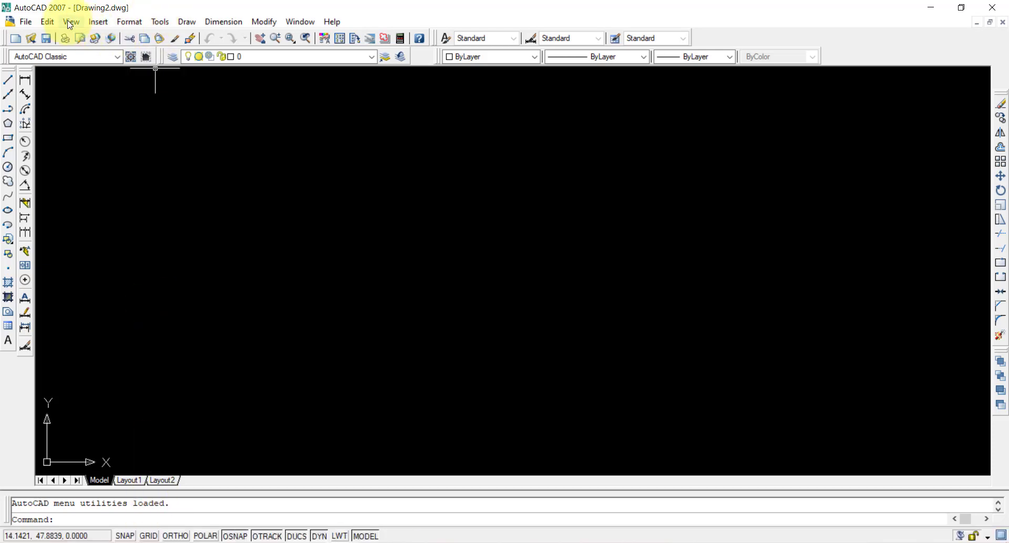
Step: Pan the origin into view and turn the UCS icon off via View > Display > UCS Icon
{"action": "left_click", "coordinate": [47, 461]}
{"action": "left_click", "coordinate": [152, 413]}
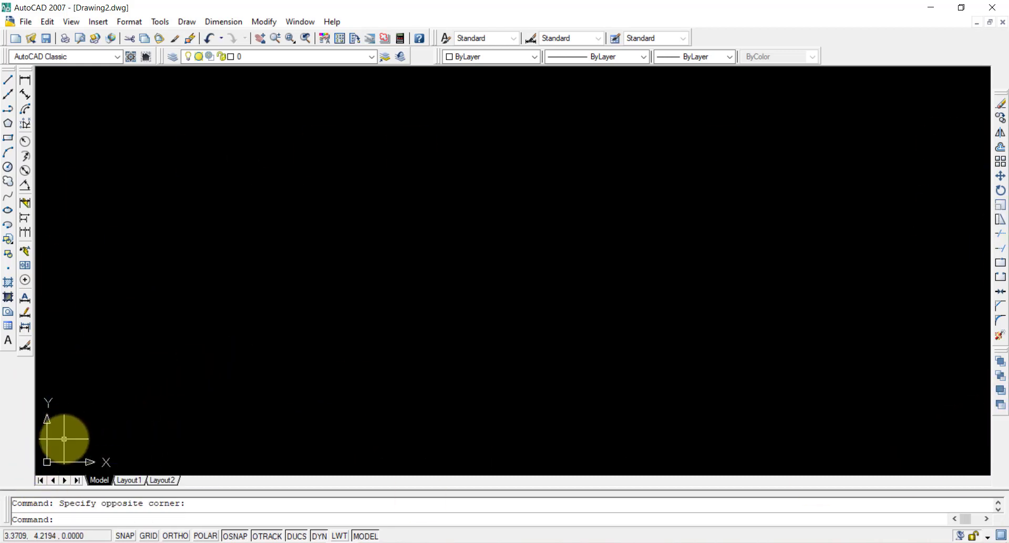
{"action": "middle_click_drag", "start_coordinate": [79, 439], "coordinate": [424, 252]}
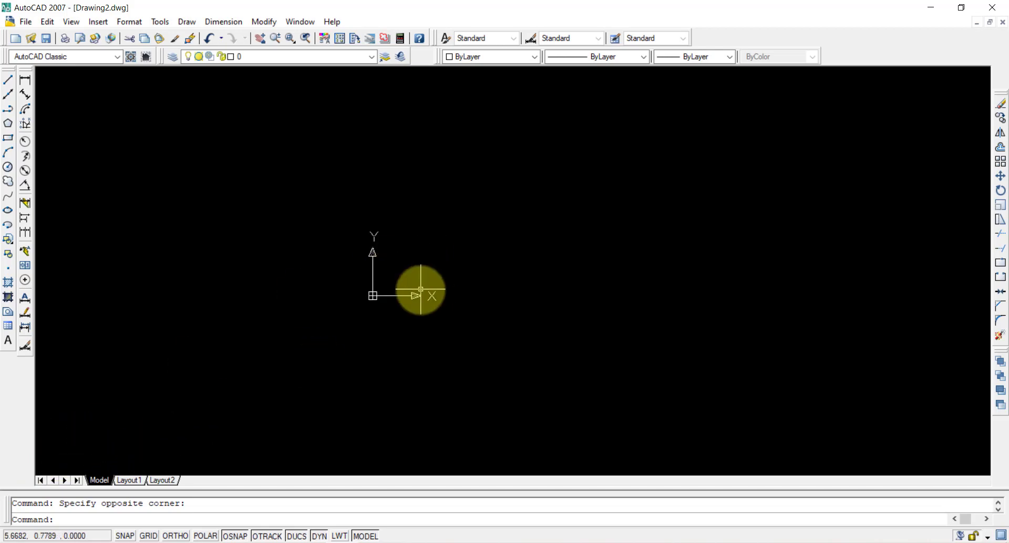
{"action": "middle_click_drag", "start_coordinate": [419, 288], "coordinate": [563, 231]}
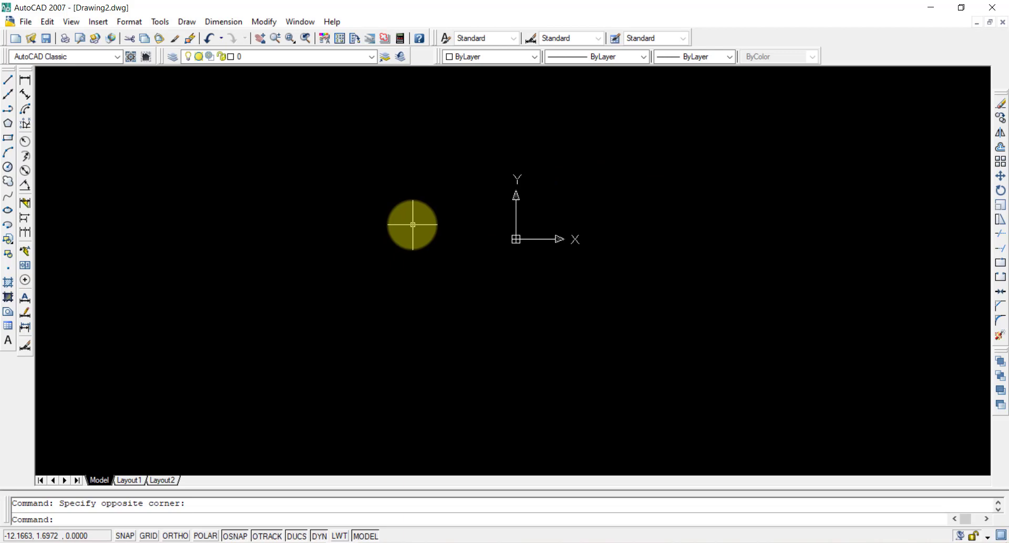
{"action": "left_click", "coordinate": [71, 22]}
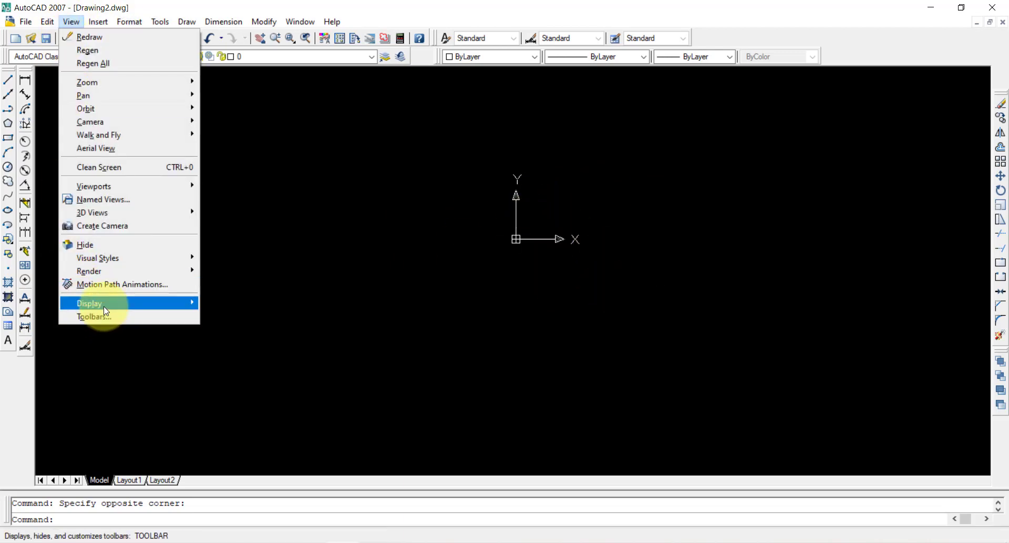
{"action": "mouse_move", "coordinate": [97, 303]}
{"action": "mouse_move", "coordinate": [257, 308]}
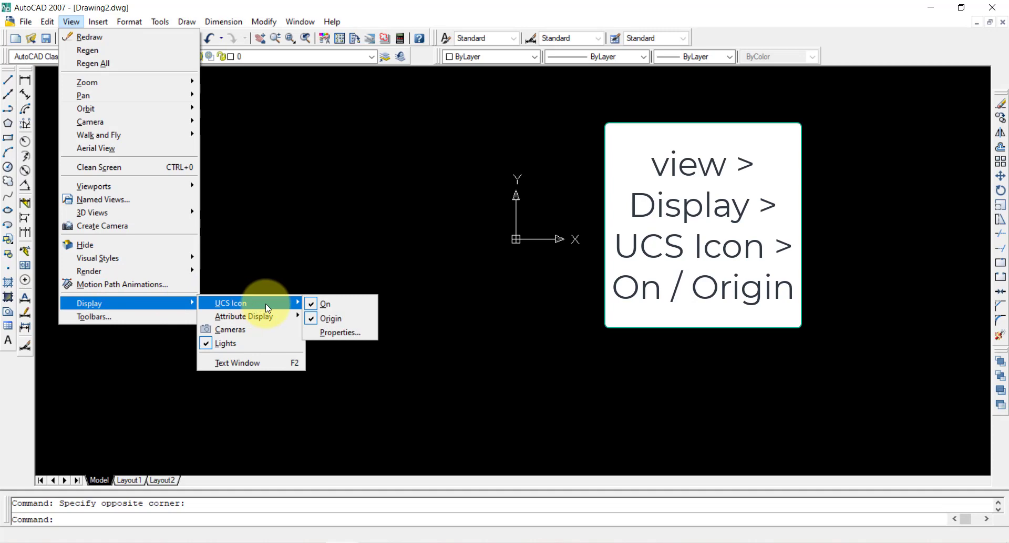
{"action": "left_click", "coordinate": [343, 303]}
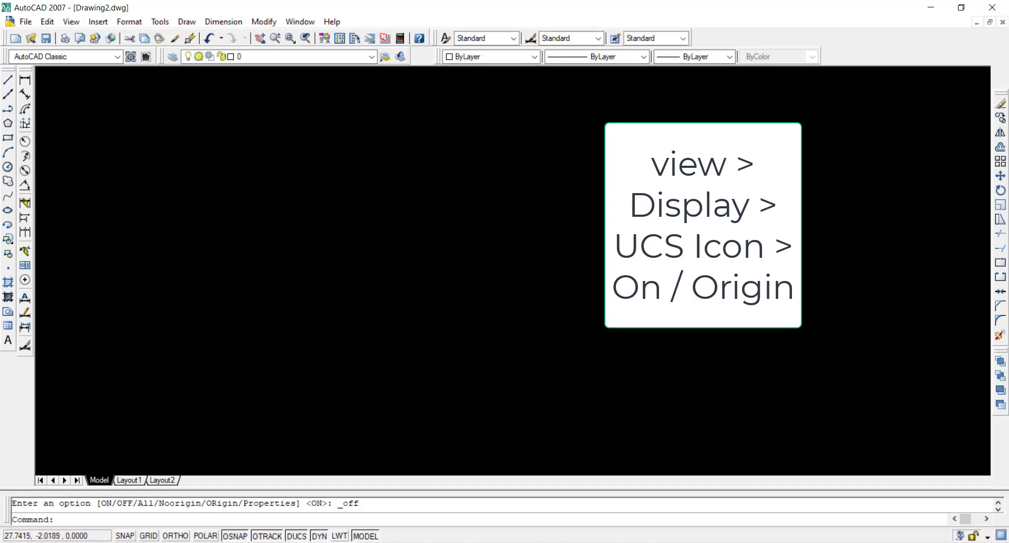
Step: Turn the UCS icon back on and uncheck Origin so it stays at the lower-left corner
{"action": "left_click", "coordinate": [71, 21]}
{"action": "mouse_move", "coordinate": [124, 301]}
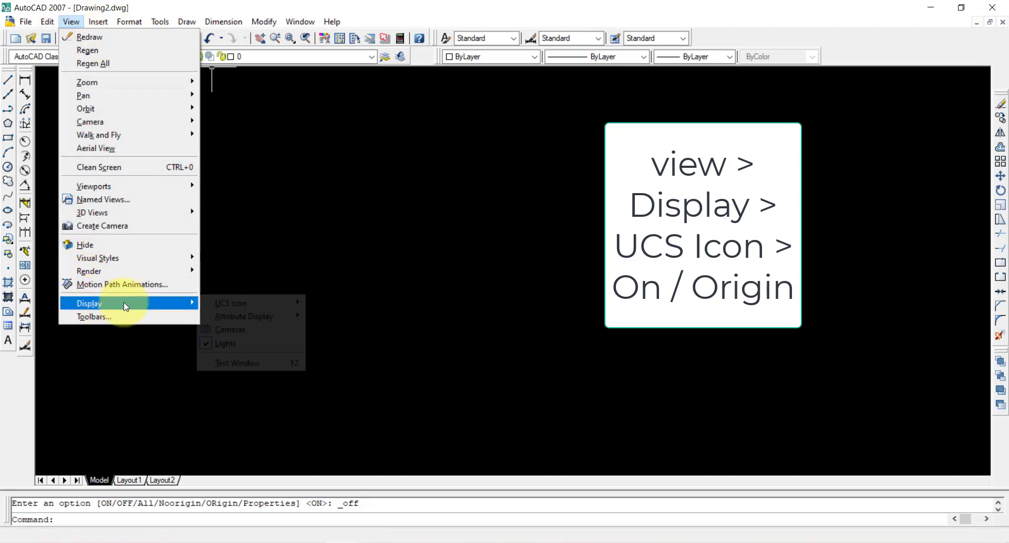
{"action": "mouse_move", "coordinate": [249, 303]}
{"action": "left_click", "coordinate": [332, 304]}
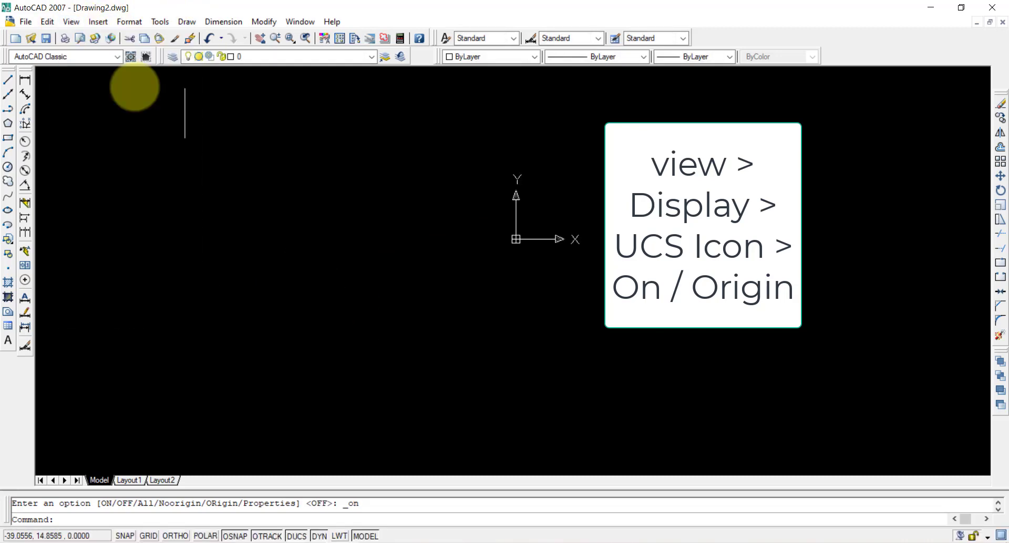
{"action": "left_click", "coordinate": [71, 21]}
{"action": "mouse_move", "coordinate": [106, 303]}
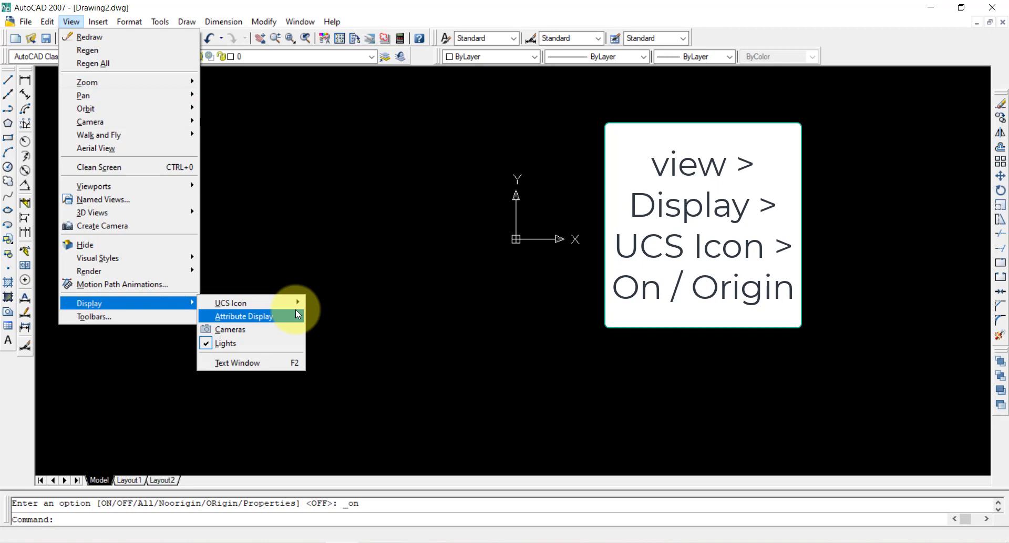
{"action": "mouse_move", "coordinate": [284, 302]}
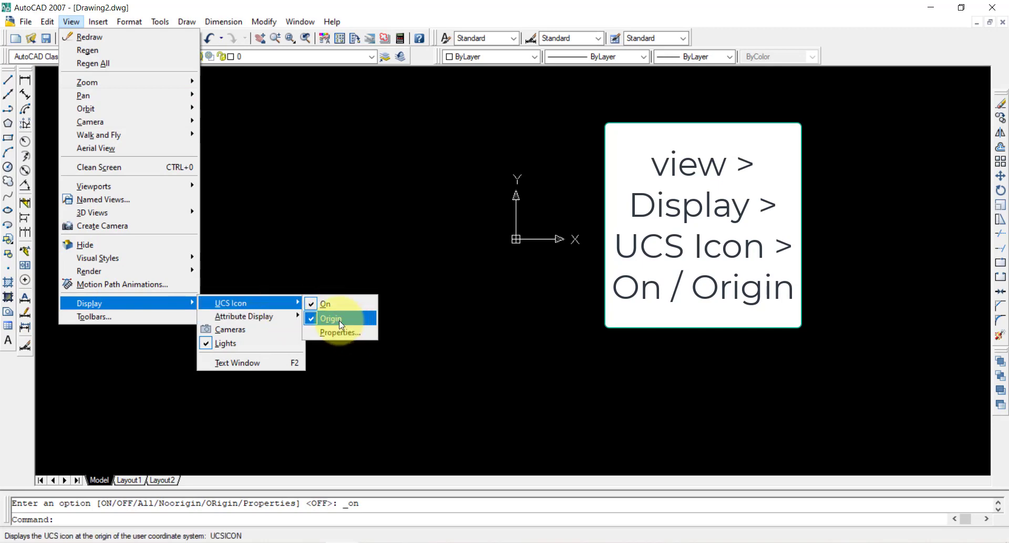
{"action": "left_click", "coordinate": [327, 317]}
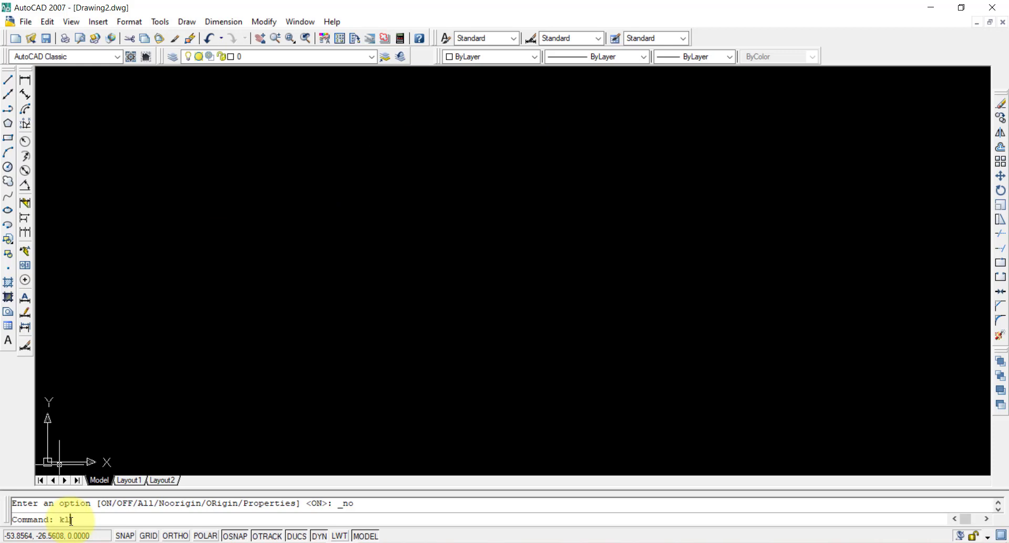
Step: Run LIMITS with lower-left corner 0,0 and upper-right corner 500,500
{"action": "type", "text": "ts"}
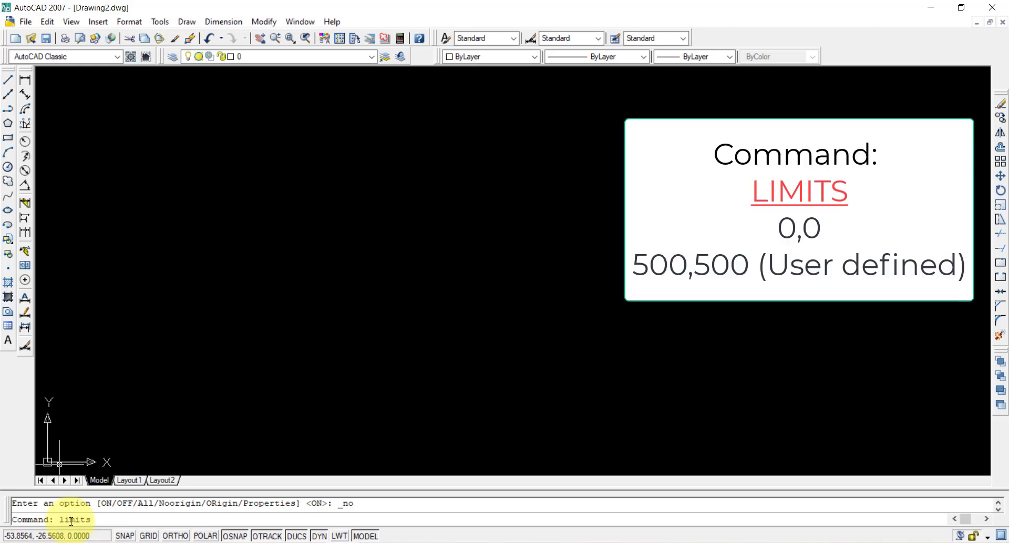
{"action": "key", "text": "Return"}
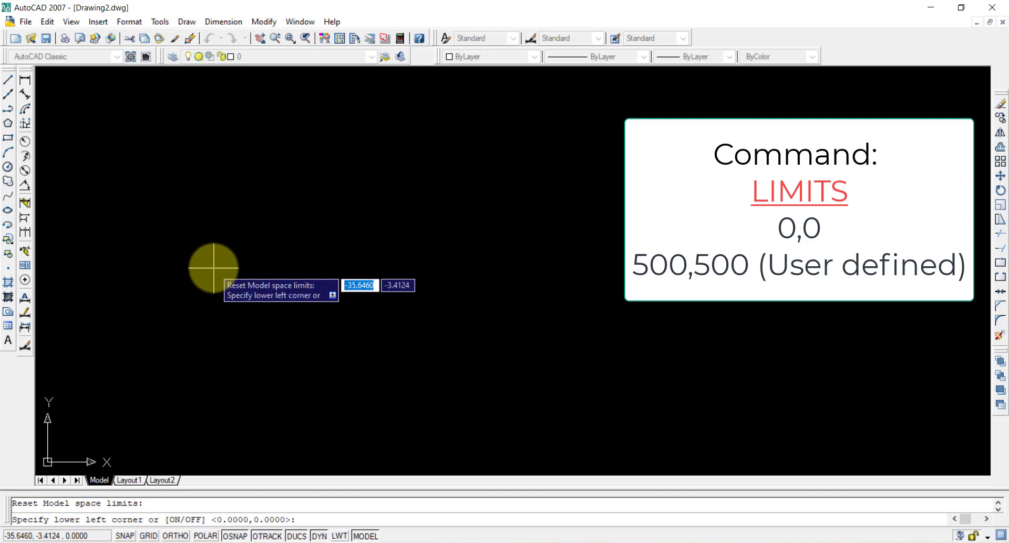
{"action": "type", "text": "0"}
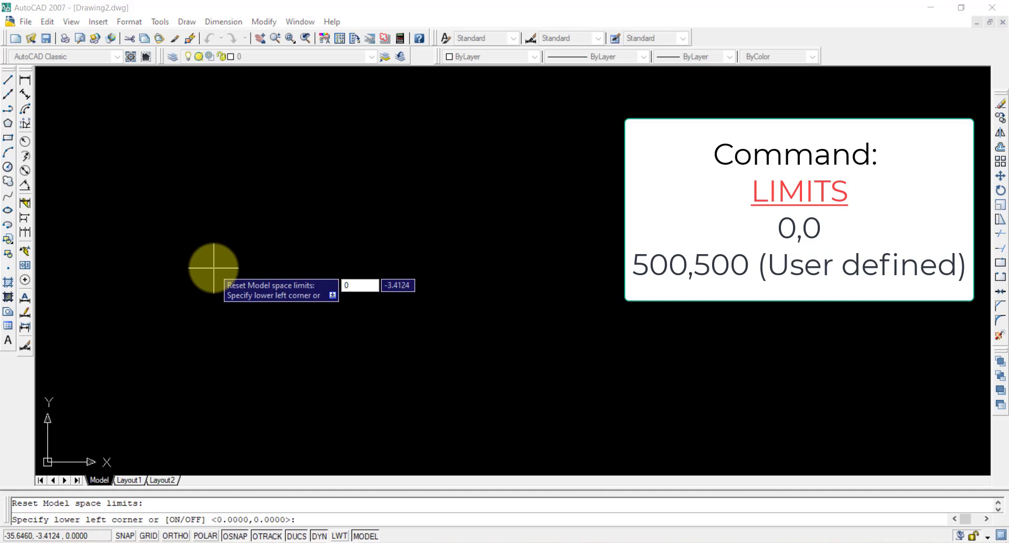
{"action": "key", "text": "Tab"}
{"action": "type", "text": "0"}
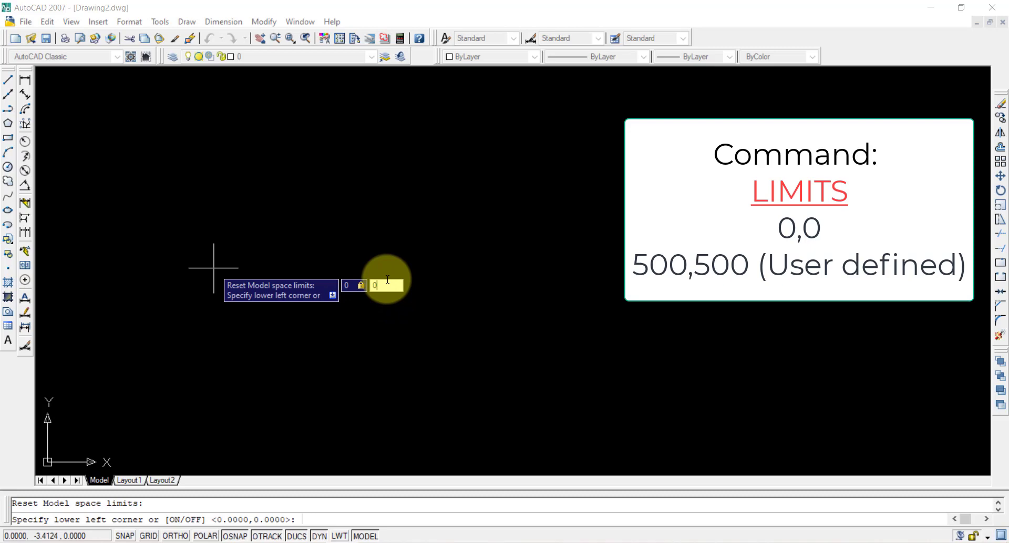
{"action": "key", "text": "Return"}
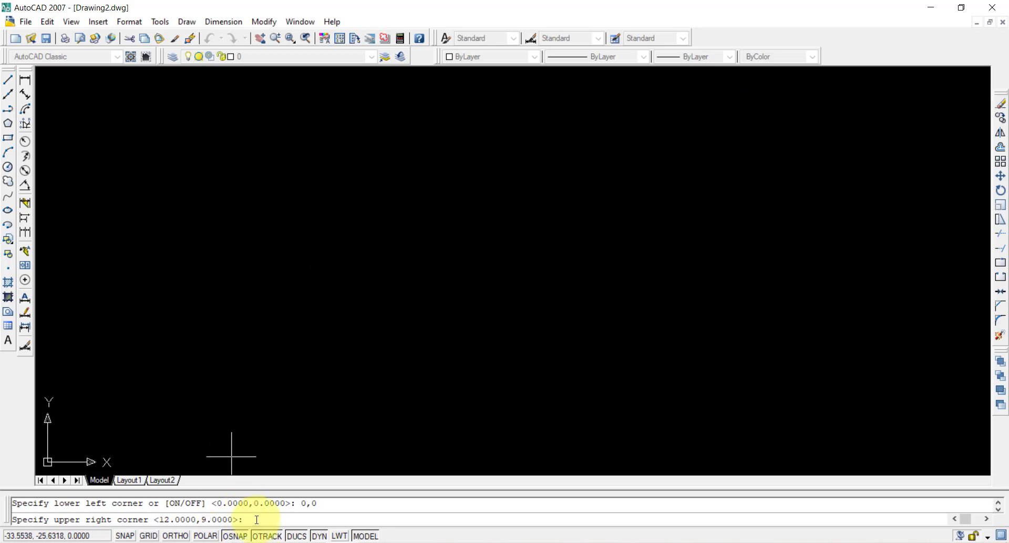
{"action": "type", "text": "500"}
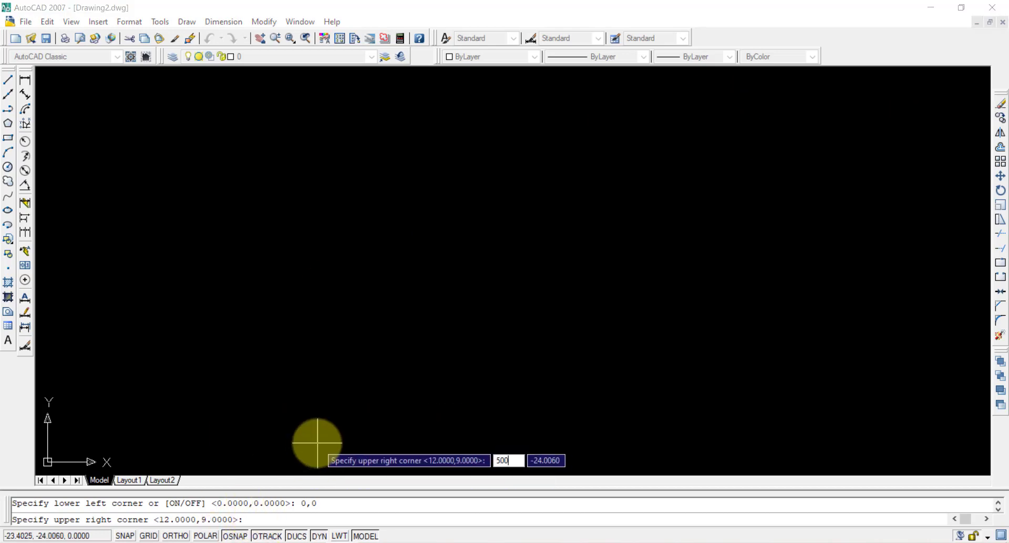
{"action": "key", "text": "Tab"}
{"action": "type", "text": "500"}
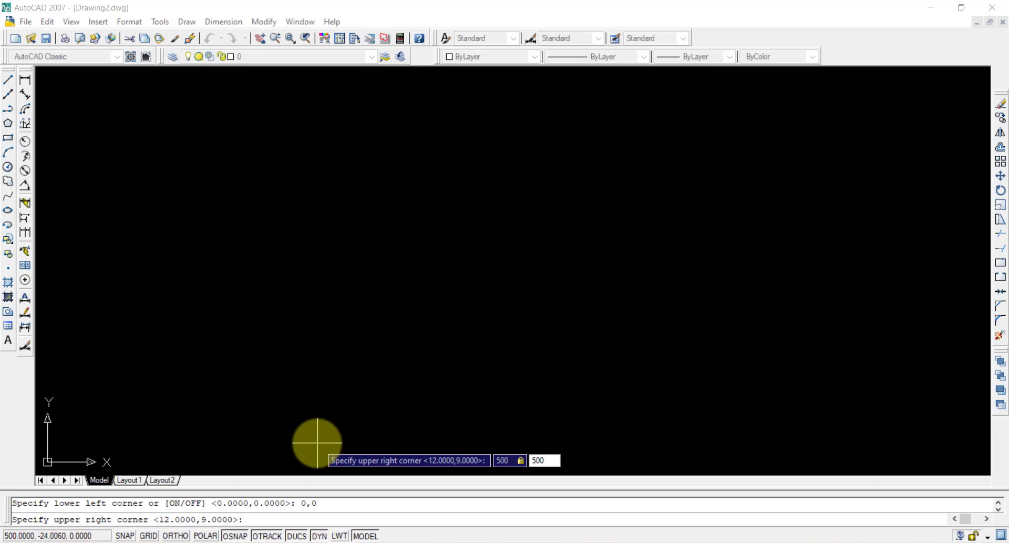
{"action": "key", "text": "Return"}
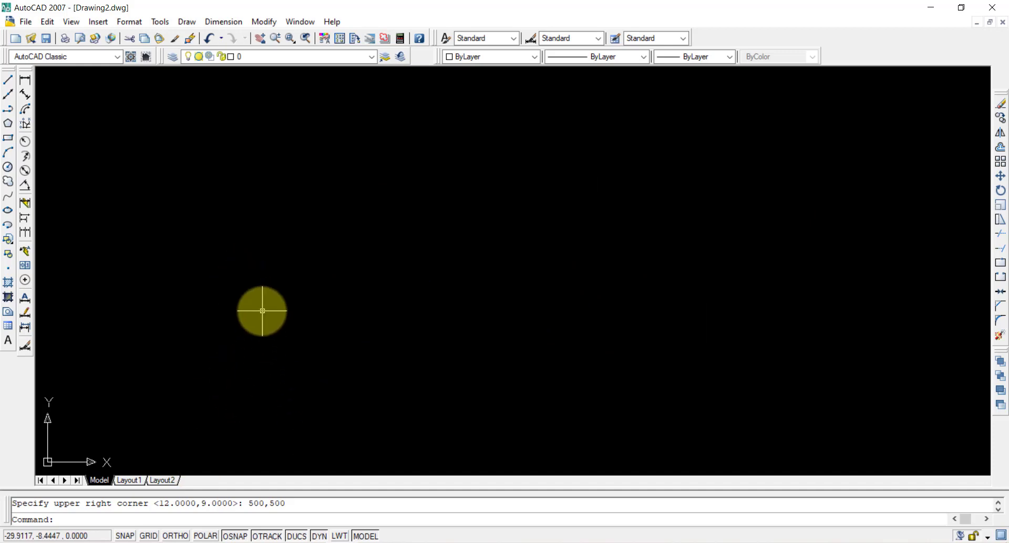
Step: Through UN, set length and angle precision to 0 and insertion scale to Millimeters
{"action": "type", "text": "un"}
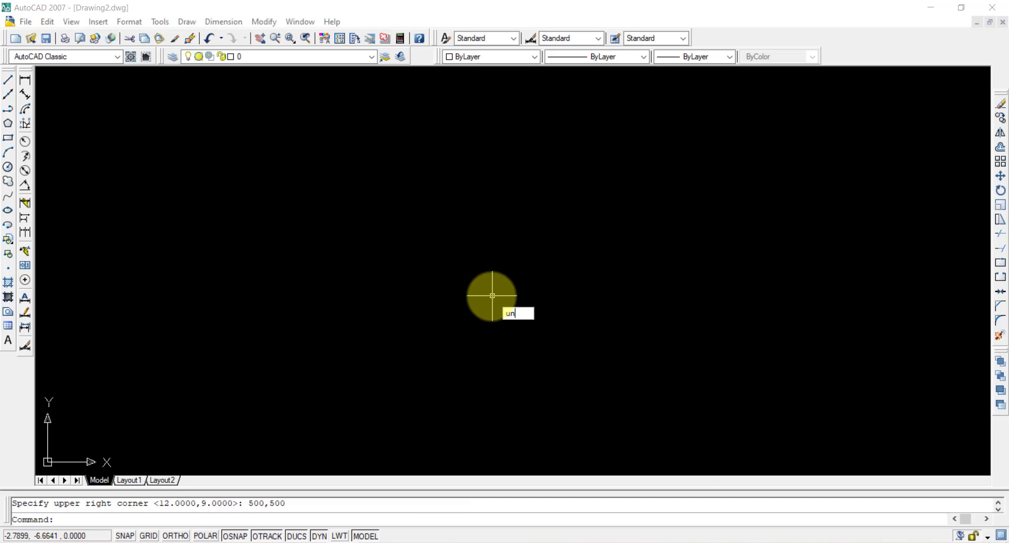
{"action": "type", "text": "its"}
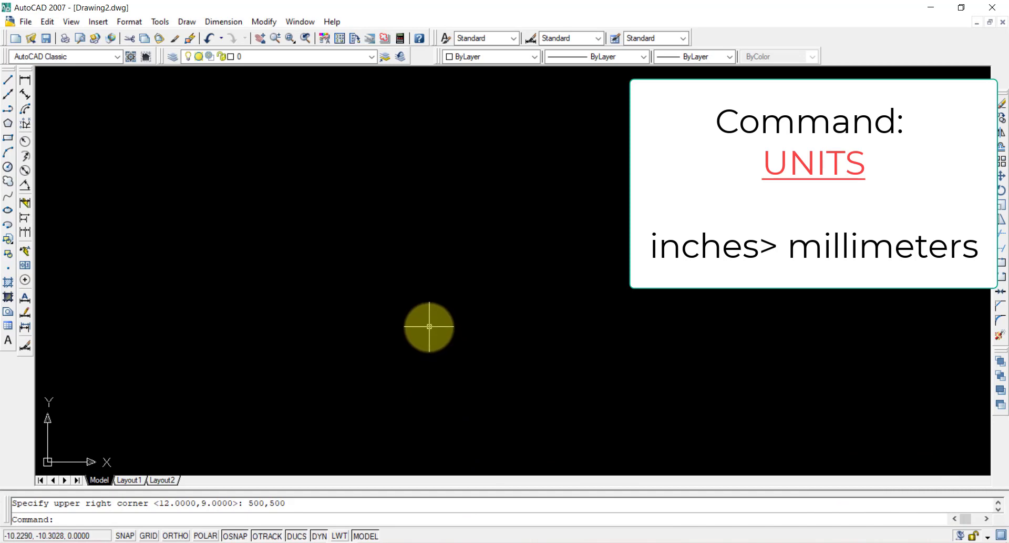
{"action": "type", "text": "un"}
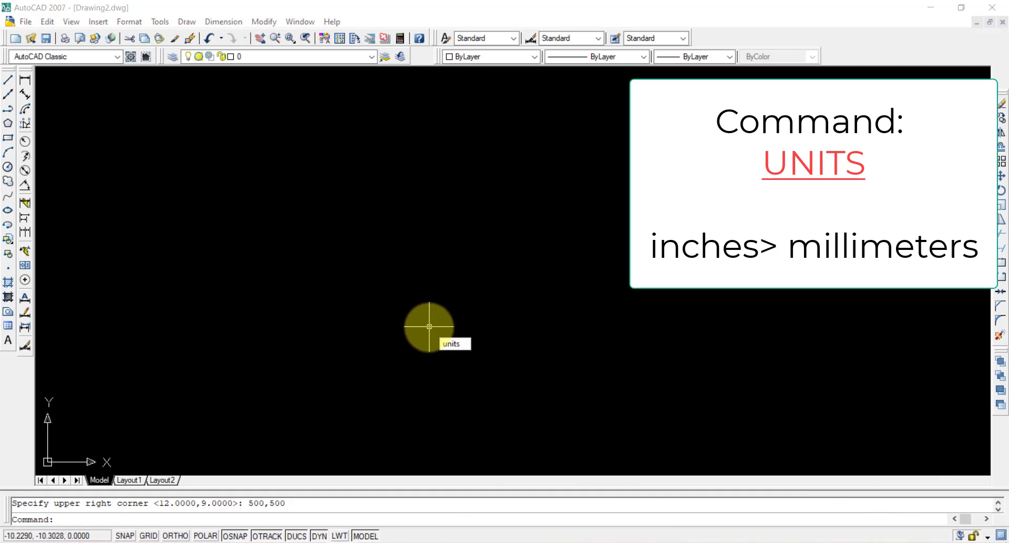
{"action": "key", "text": "Return"}
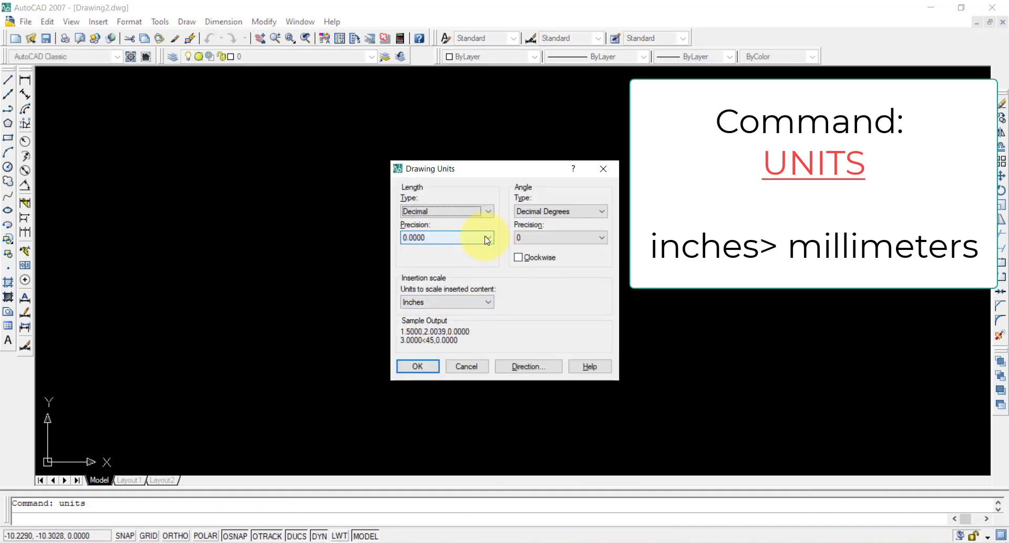
{"action": "left_click", "coordinate": [467, 244]}
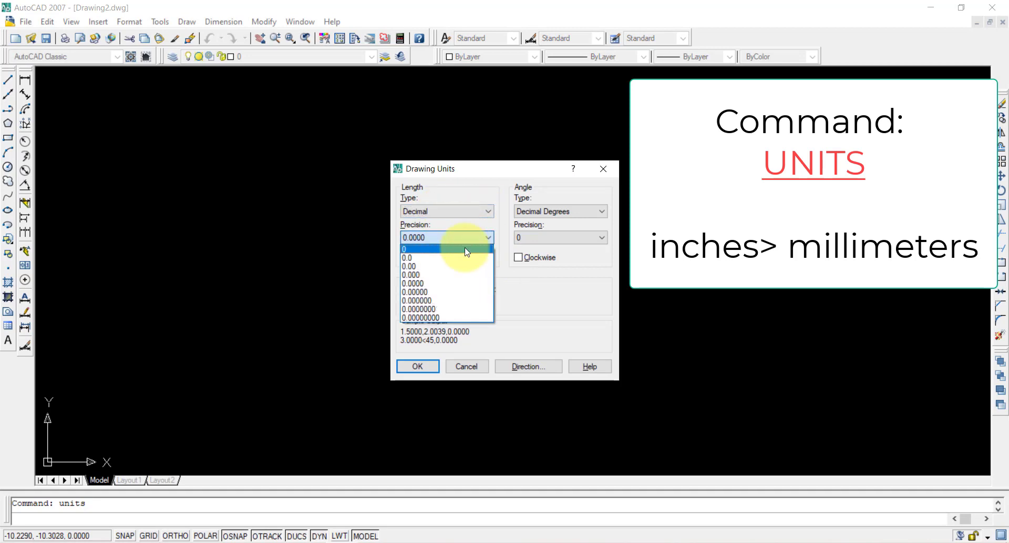
{"action": "left_click", "coordinate": [463, 247]}
{"action": "left_click", "coordinate": [462, 241]}
{"action": "left_click", "coordinate": [448, 257]}
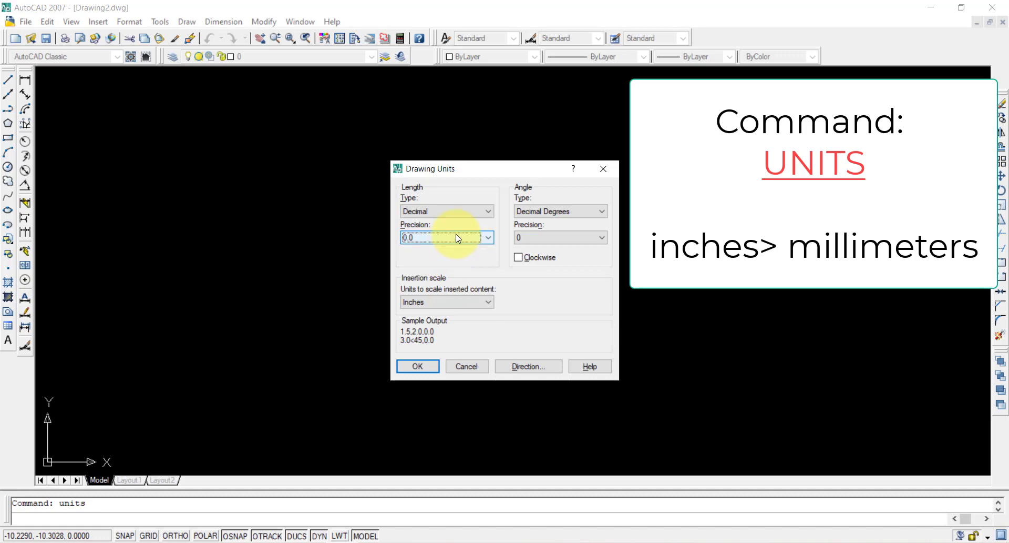
{"action": "left_click", "coordinate": [450, 242]}
{"action": "left_click", "coordinate": [450, 249]}
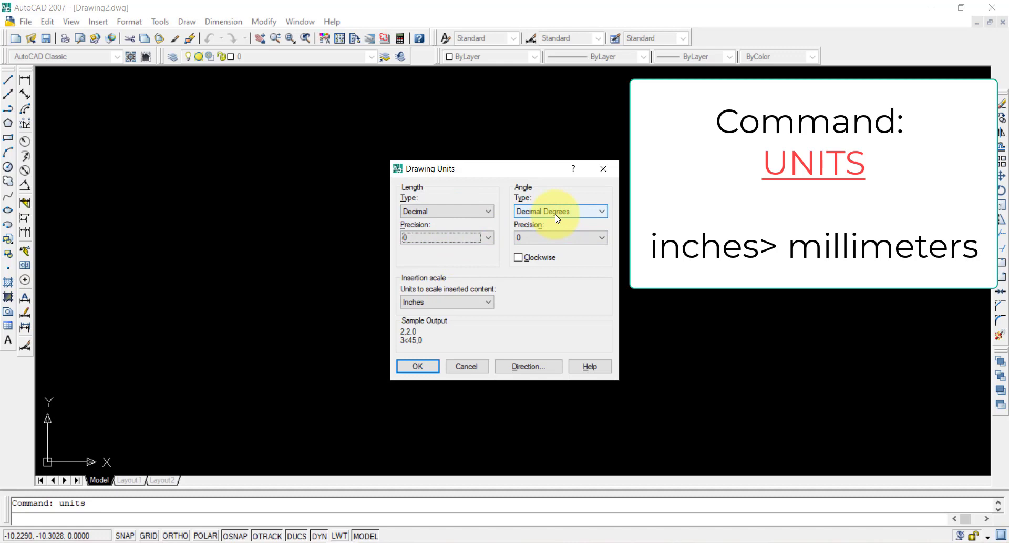
{"action": "left_click", "coordinate": [466, 239]}
{"action": "left_click", "coordinate": [450, 261]}
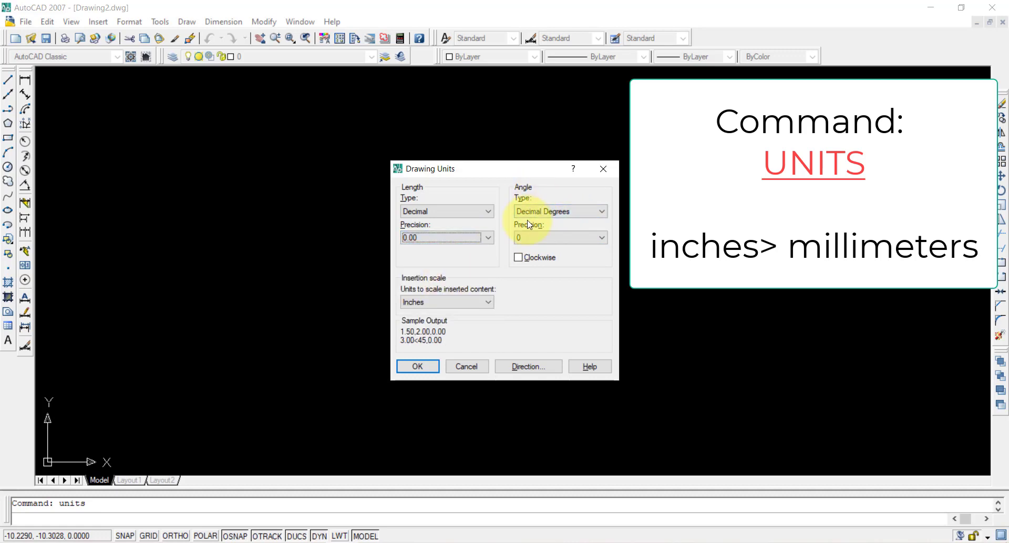
{"action": "left_click", "coordinate": [555, 238]}
{"action": "left_click", "coordinate": [549, 263]}
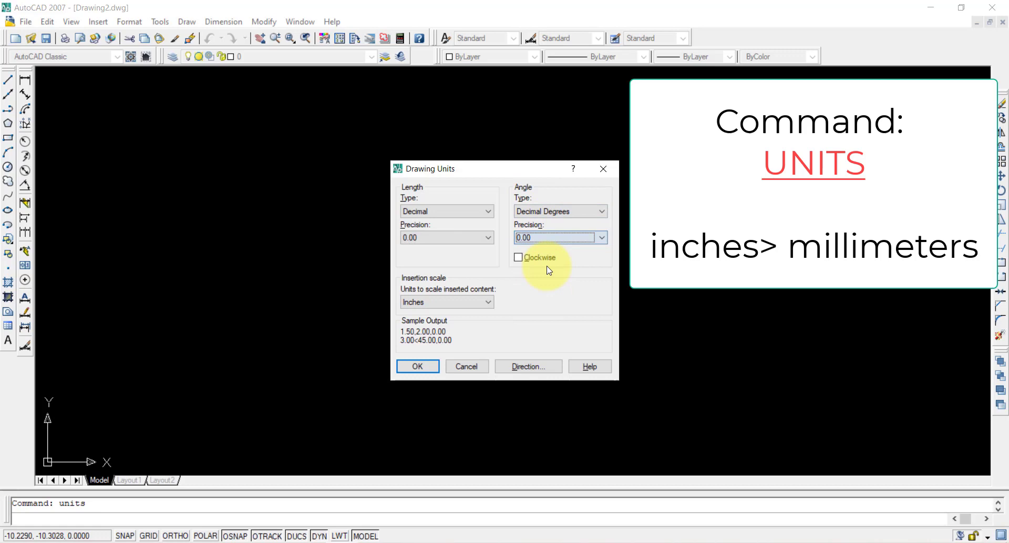
{"action": "left_click", "coordinate": [550, 239]}
{"action": "left_click", "coordinate": [547, 246]}
{"action": "left_click", "coordinate": [466, 237]}
{"action": "left_click", "coordinate": [448, 246]}
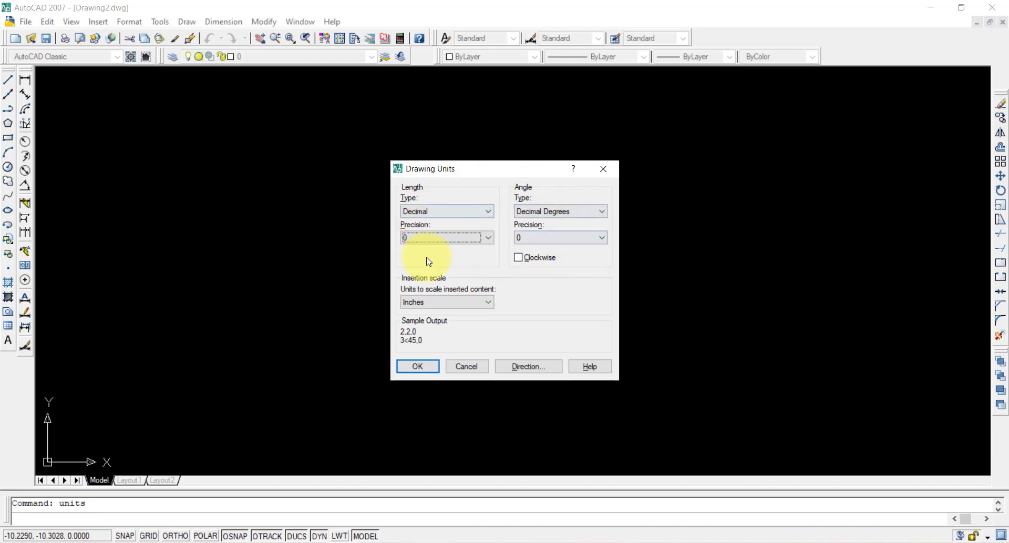
{"action": "left_click", "coordinate": [489, 302]}
{"action": "left_click", "coordinate": [453, 340]}
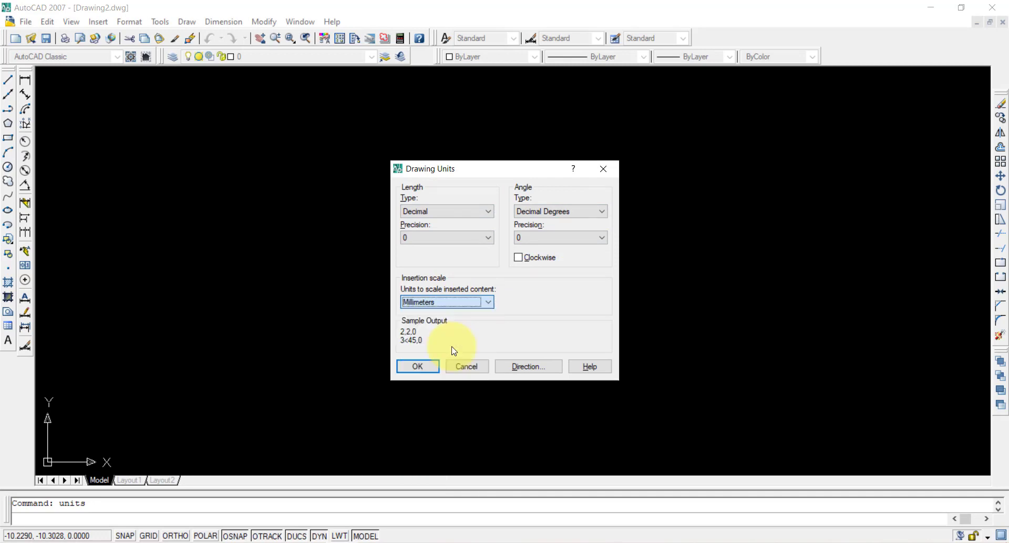
{"action": "left_click", "coordinate": [418, 368]}
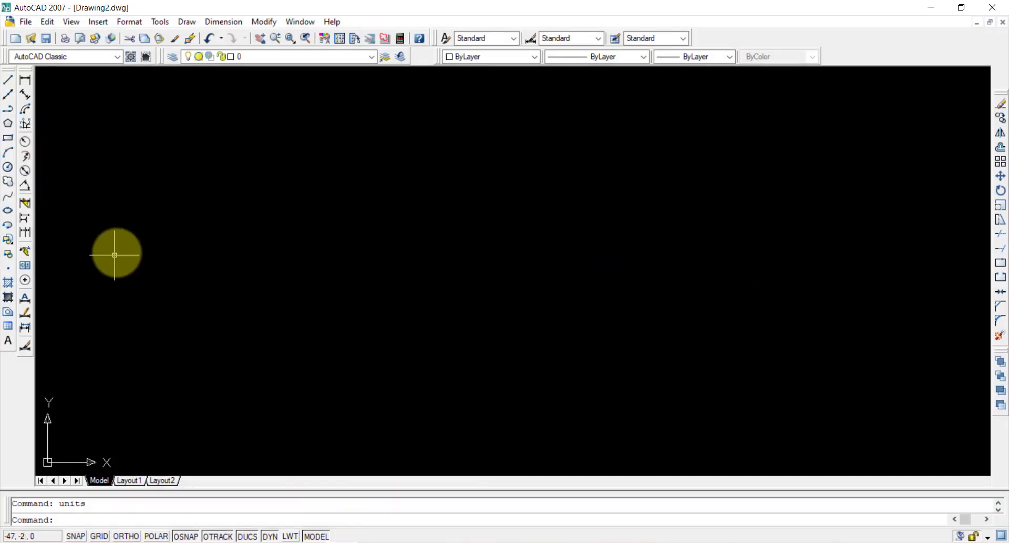
{"action": "right_click", "coordinate": [867, 34]}
{"action": "mouse_move", "coordinate": [872, 37]}
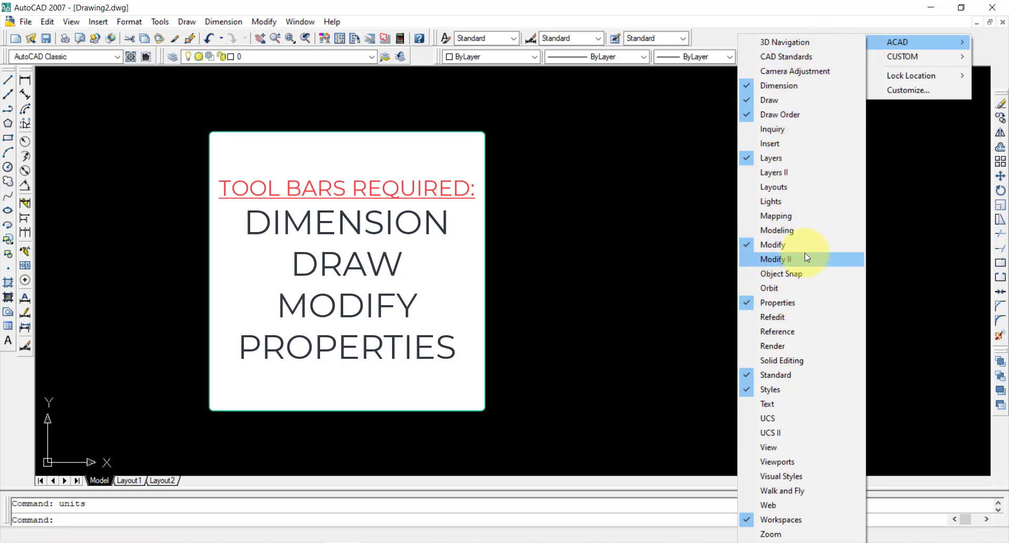
{"action": "key", "text": "Escape"}
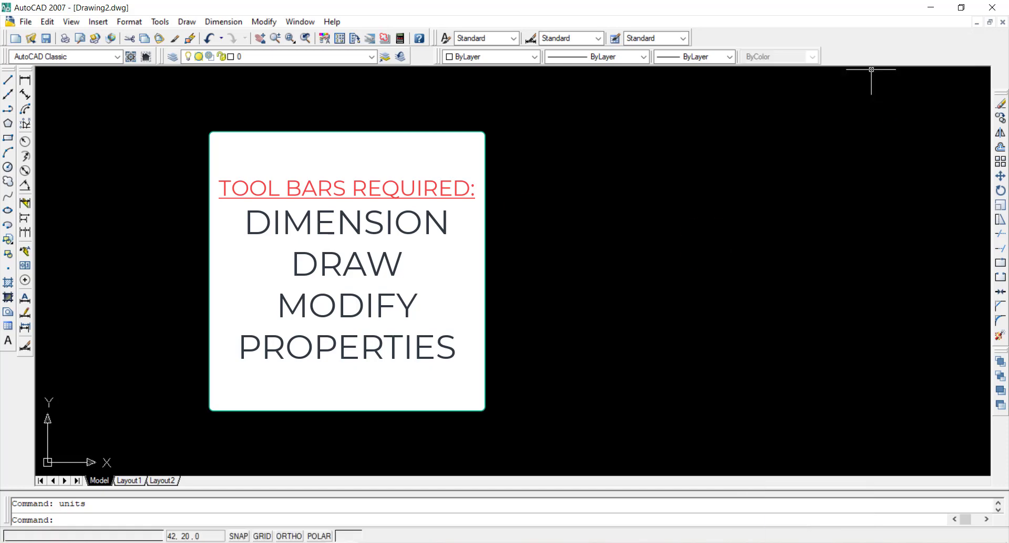
{"action": "left_click", "coordinate": [487, 204]}
{"action": "left_click", "coordinate": [202, 471]}
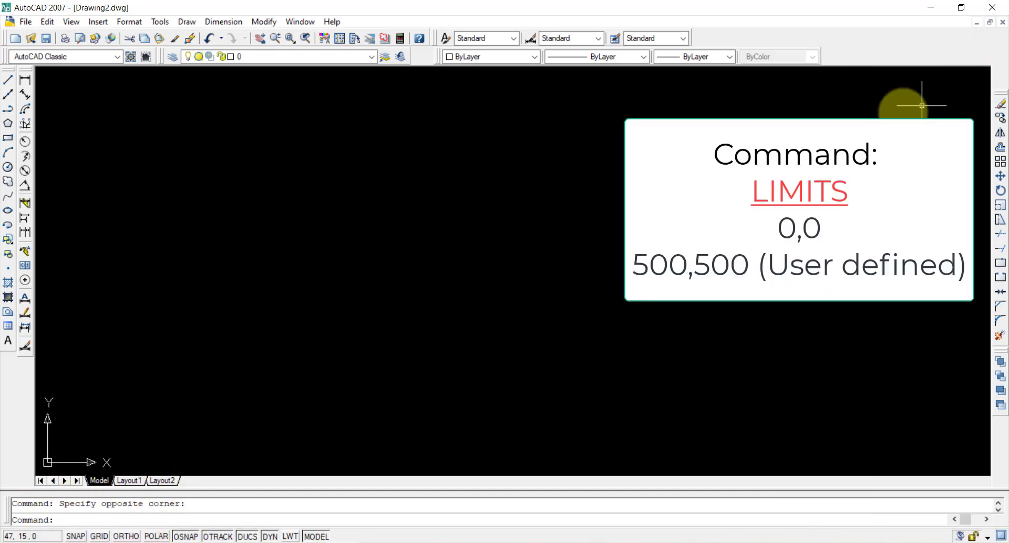
{"action": "left_click", "coordinate": [128, 480]}
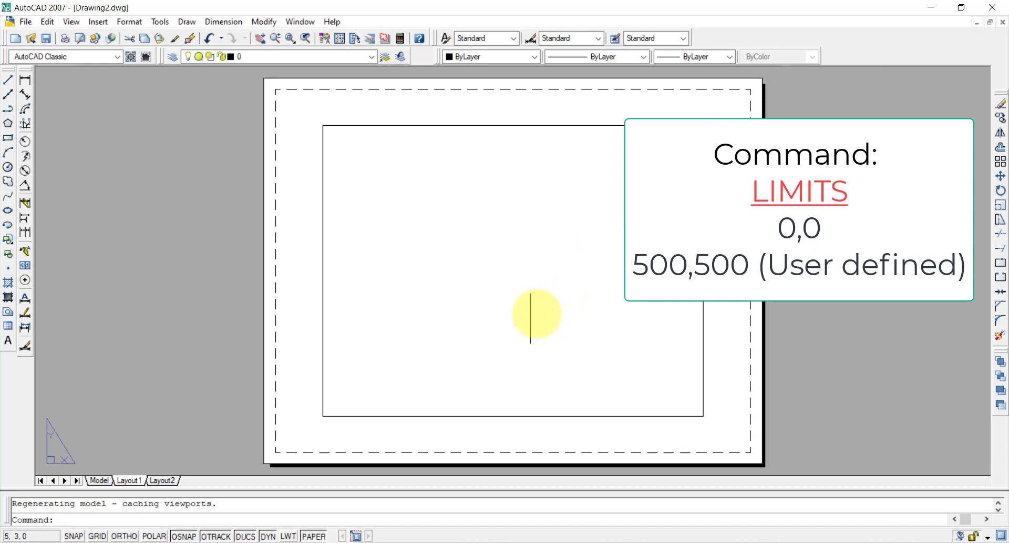
{"action": "left_click", "coordinate": [99, 479]}
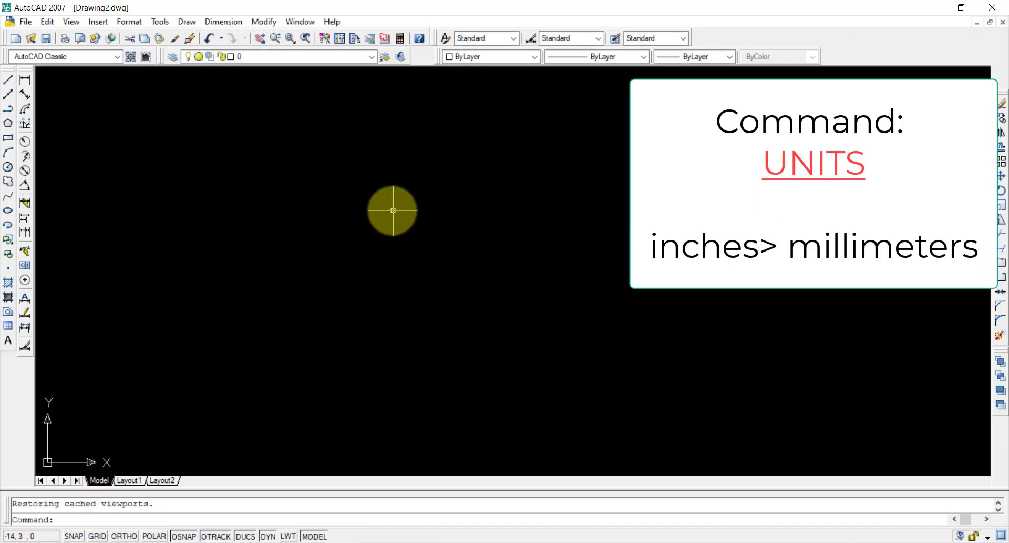